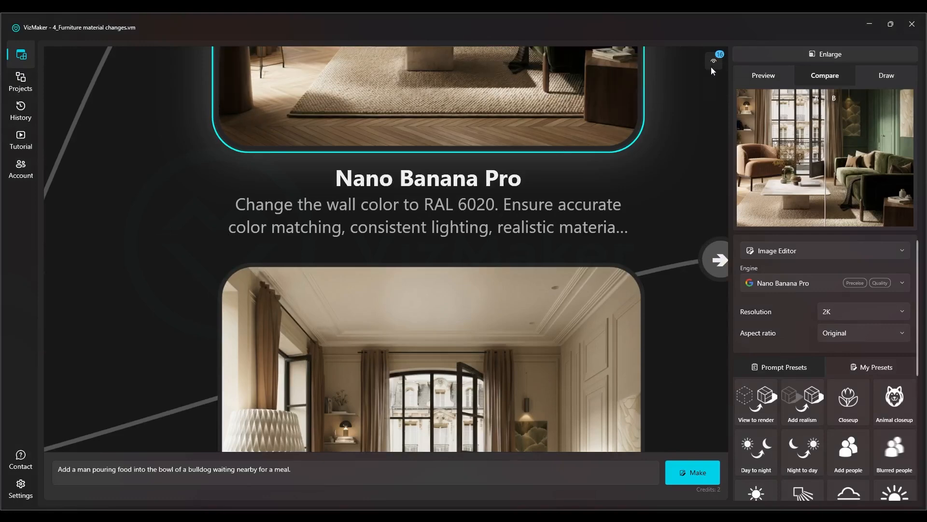
Compare the source room with the RAL 6020 green-wall result in the enlarged split view, and return to the node graph
left_click(758, 56)
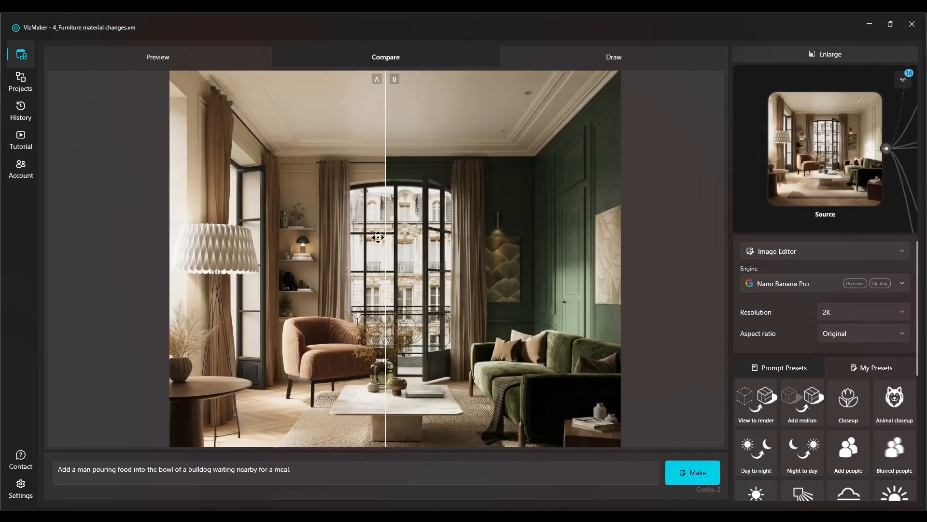
left_click_drag(391, 234, 141, 275)
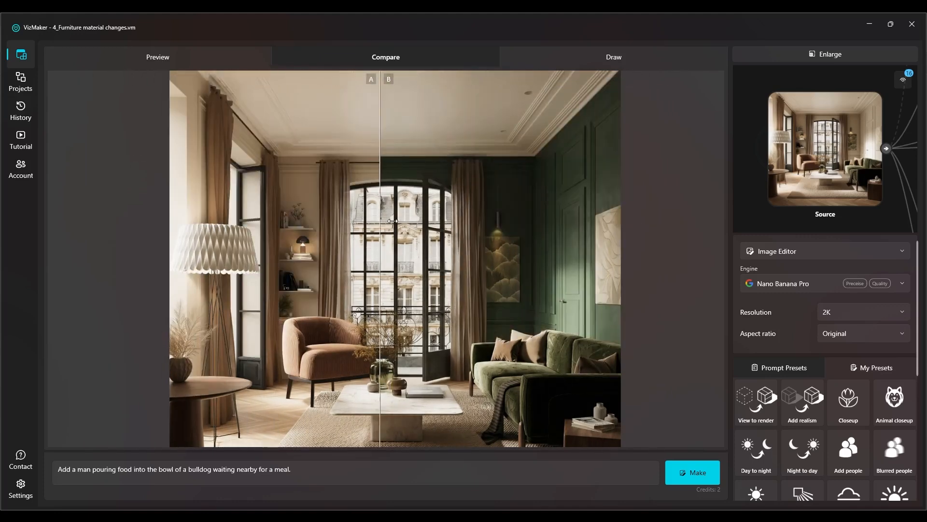
left_click(861, 50)
Assign the source room as comparison image A and the dark marble floor result as comparison image B
left_click_drag(669, 236, 494, 276)
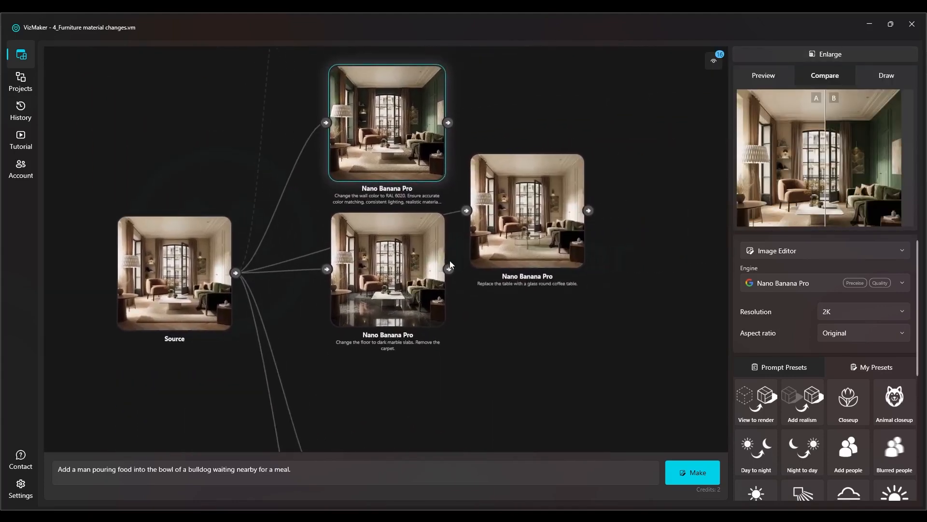
scroll(417, 281, "up", 7)
left_click(409, 291)
scroll(407, 245, "down", 4)
left_click_drag(163, 201, 289, 194)
right_click(190, 206)
left_click(204, 216)
right_click(483, 229)
left_click(498, 254)
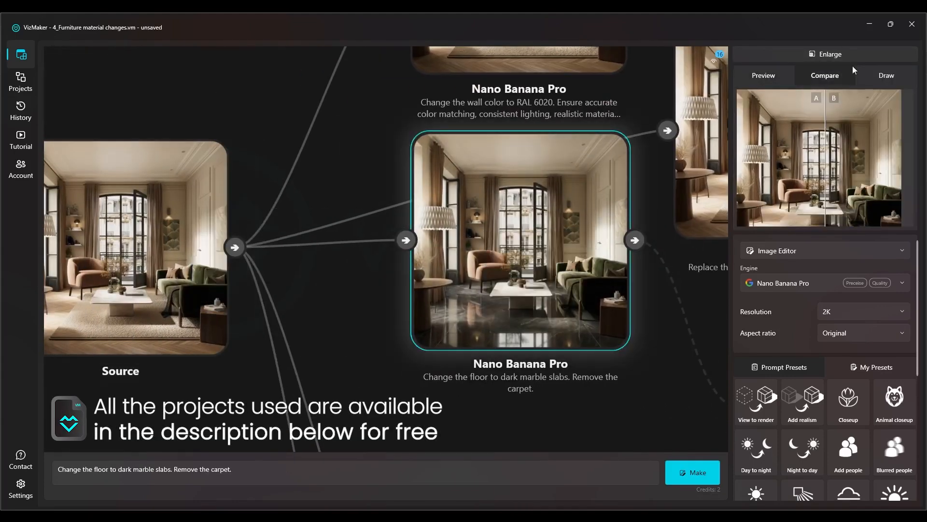
Inspect the dark marble floor against the source room in the enlarged split view, and return to the node graph
left_click(845, 58)
left_click_drag(527, 256, 464, 181)
left_click_drag(388, 202, 117, 232)
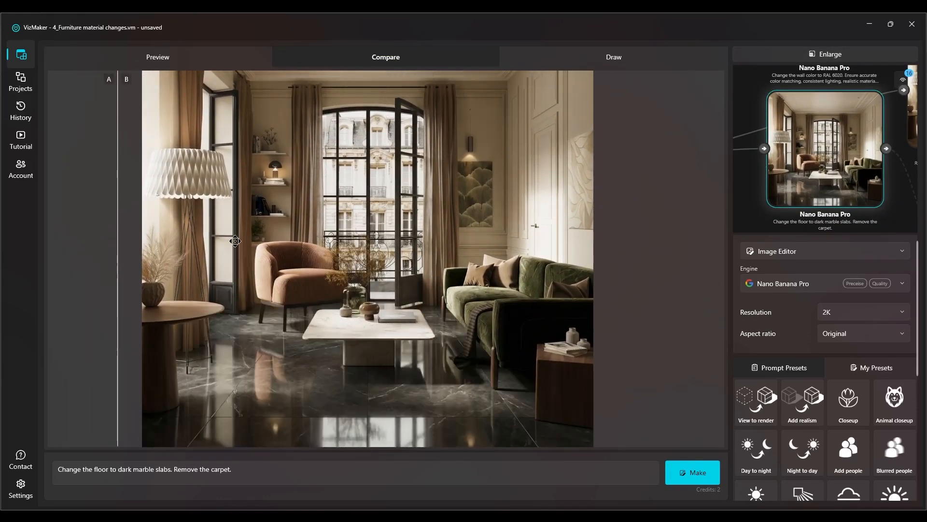
left_click(793, 57)
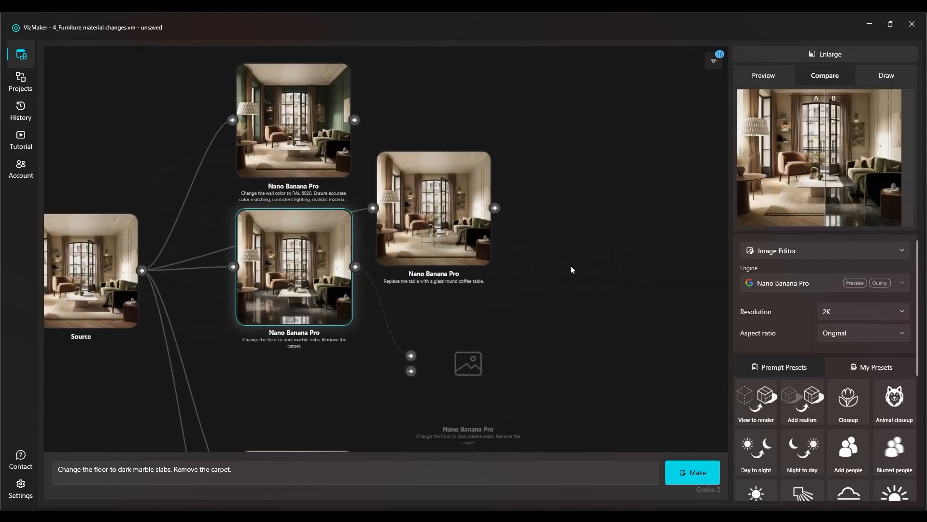
Assign the glass round coffee table result as comparison image A and the source room as comparison image B
scroll(430, 239, "up", 5)
left_click(434, 236)
right_click(450, 239)
left_click(457, 246)
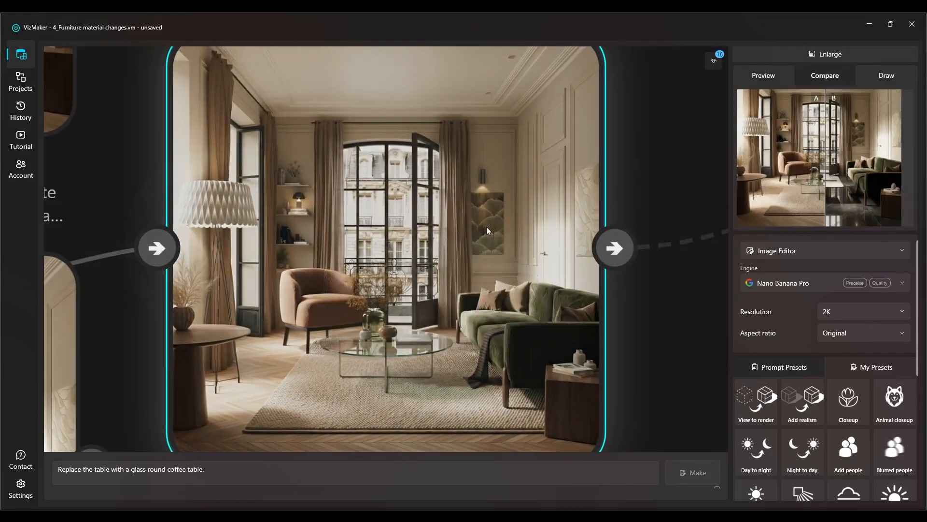
scroll(485, 227, "down", 5)
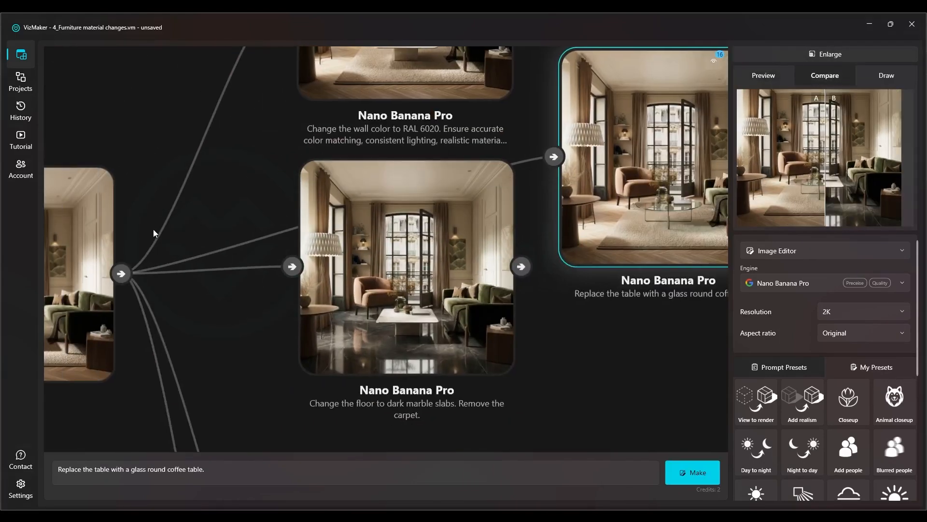
right_click(99, 235)
left_click(113, 260)
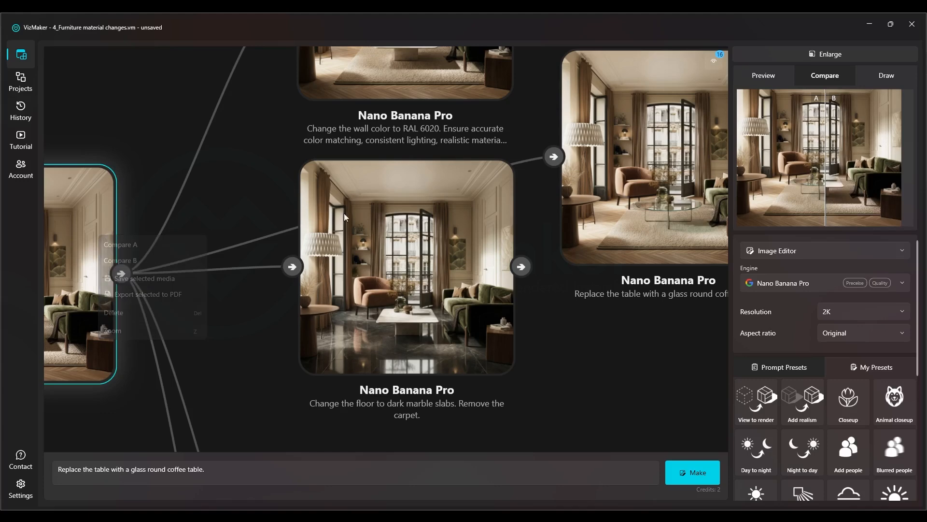
Inspect the glass coffee table against the original table in the enlarged split view, and return to the node graph
left_click(822, 55)
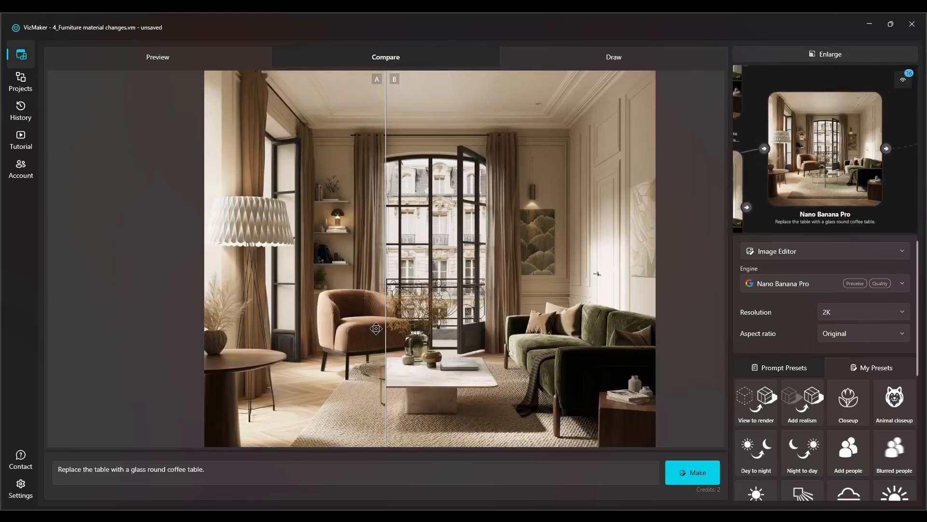
left_click_drag(385, 329, 260, 337)
left_click_drag(351, 330, 537, 365)
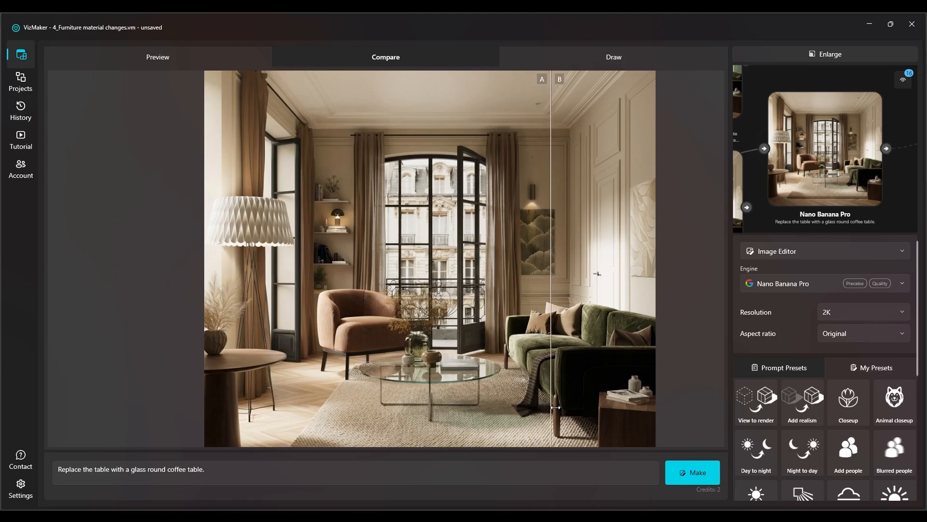
left_click_drag(573, 414, 272, 406)
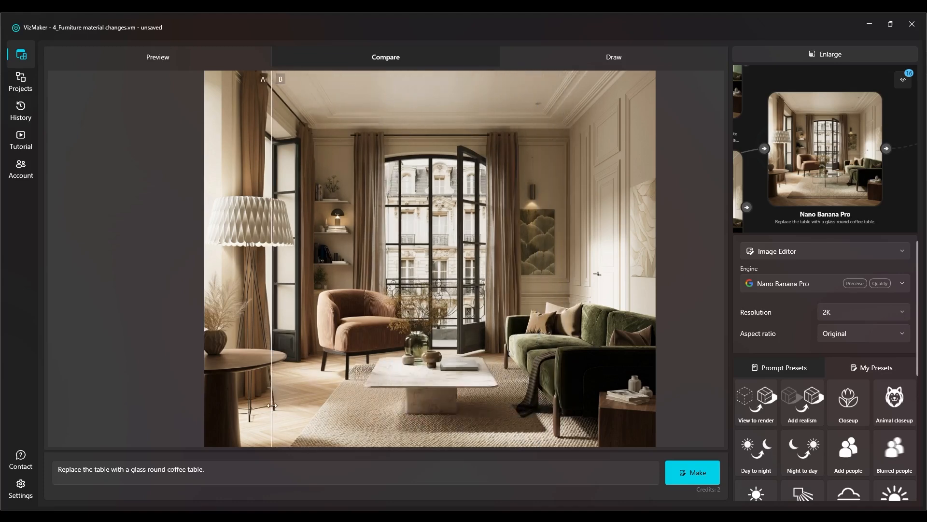
left_click_drag(368, 405, 543, 402)
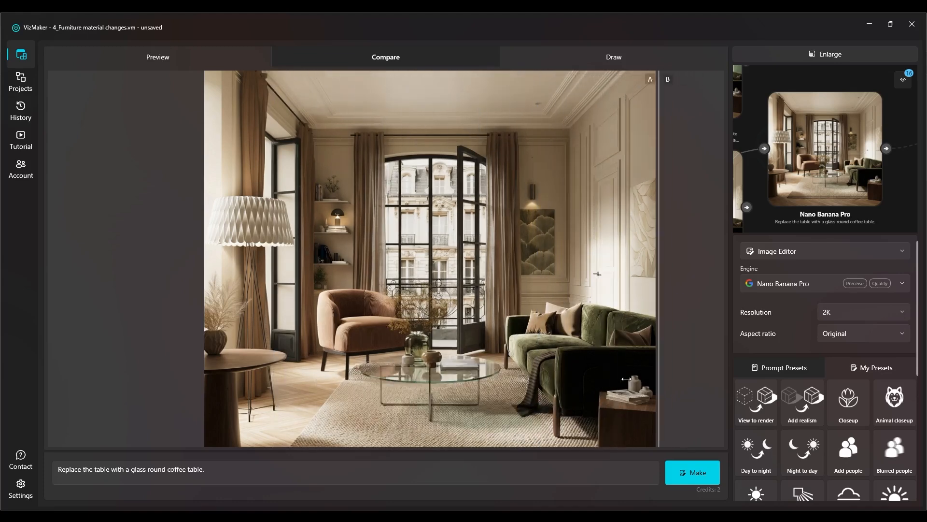
left_click_drag(626, 379, 243, 364)
left_click(879, 52)
Examine the results made with reference images: the colorful tile walls and the furniture moodboard interior
left_click_drag(365, 283, 594, 4)
left_click_drag(393, 245, 387, 187)
scroll(447, 224, "up", 6)
scroll(447, 223, "down", 3)
left_click_drag(510, 156, 441, 227)
left_click_drag(437, 236, 486, 197)
left_click_drag(164, 201, 208, 137)
left_click_drag(440, 252, 455, 2)
left_click_drag(407, 216, 464, 107)
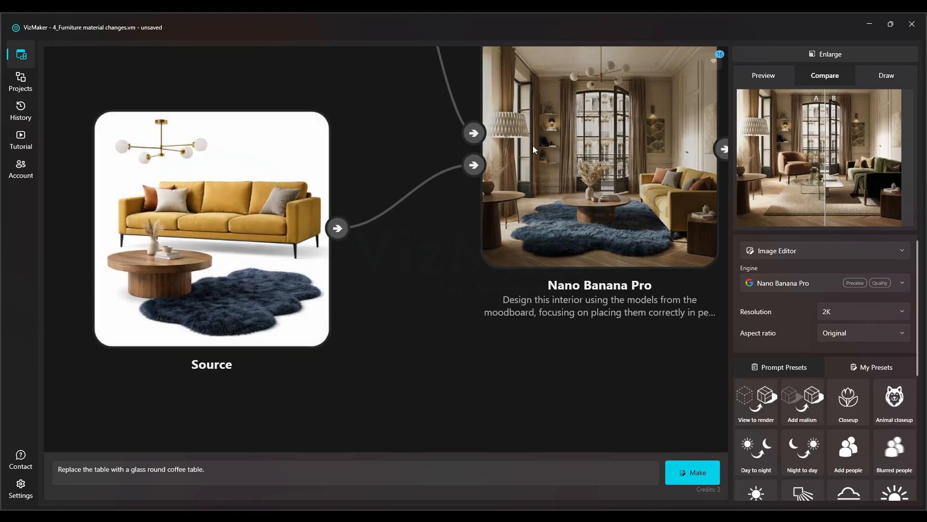
Move the furniture moodboard source up level with its result, and shift the result node closer to it
left_click_drag(563, 163, 449, 213)
scroll(622, 253, "down", 2)
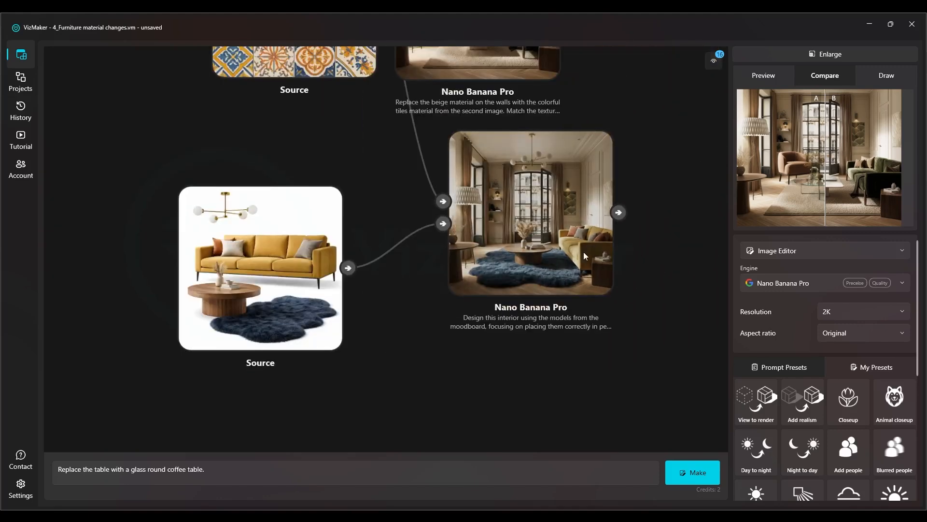
left_click_drag(290, 260, 288, 211)
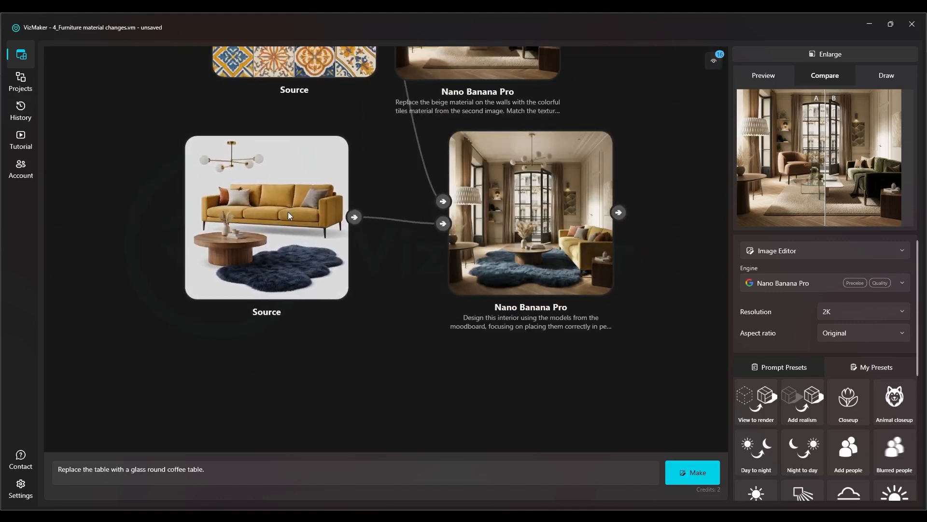
left_click_drag(481, 204, 458, 207)
scroll(352, 227, "up", 2)
scroll(382, 232, "down", 4)
left_click_drag(387, 167, 369, 224)
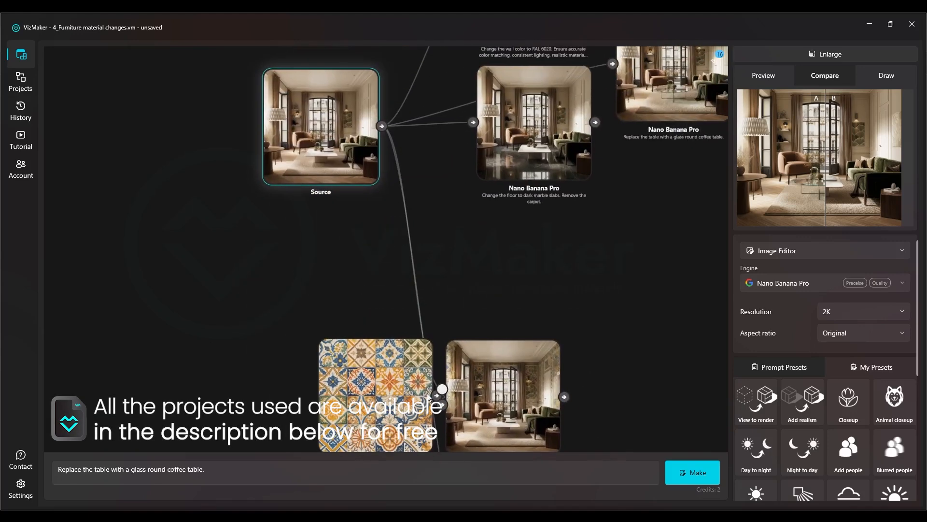
scroll(429, 396, "down", 3)
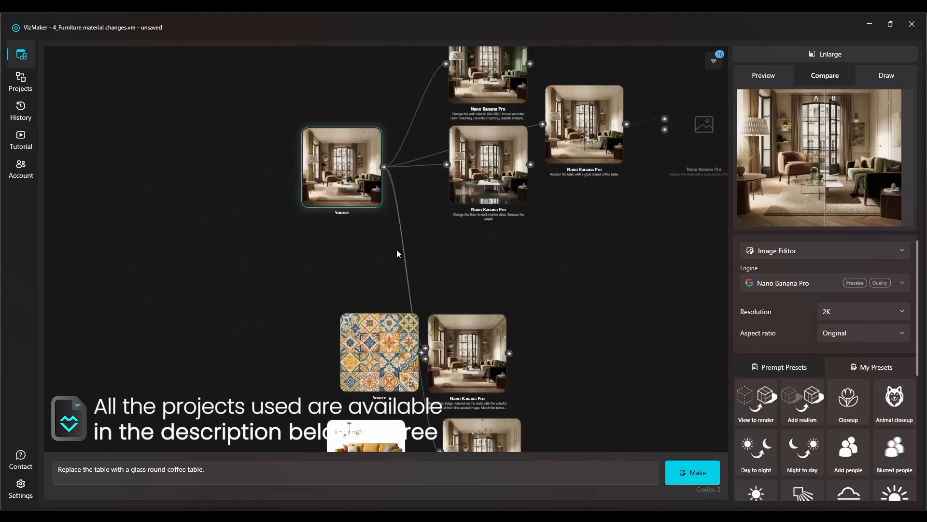
Move the colorful tile source away from its result, and space out the source room and its edited versions in the graph
left_click_drag(367, 339, 348, 345)
left_click_drag(317, 273, 320, 294)
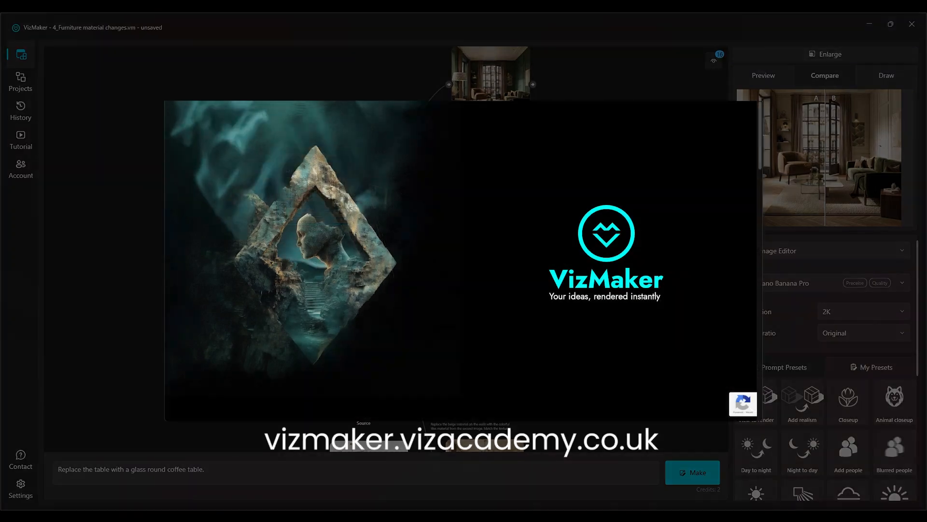
scroll(464, 295, "up", 2)
left_click_drag(382, 228, 405, 78)
scroll(405, 78, "down", 2)
left_click_drag(321, 172, 433, 237)
scroll(445, 240, "down", 2)
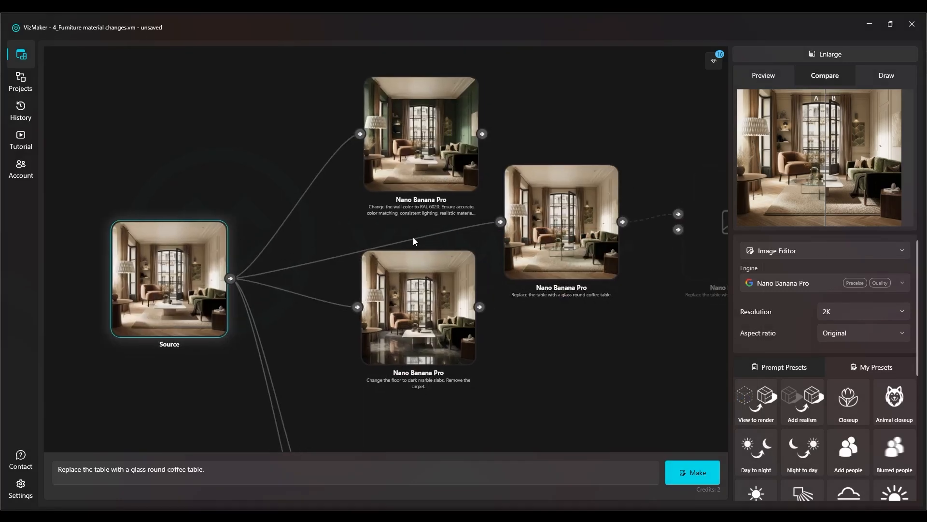
Make empty space beside the graph and load only the beige living-room image from the Mni_Course_Interior folder, without its workflow
scroll(413, 237, "down", 6)
scroll(391, 181, "up", 3)
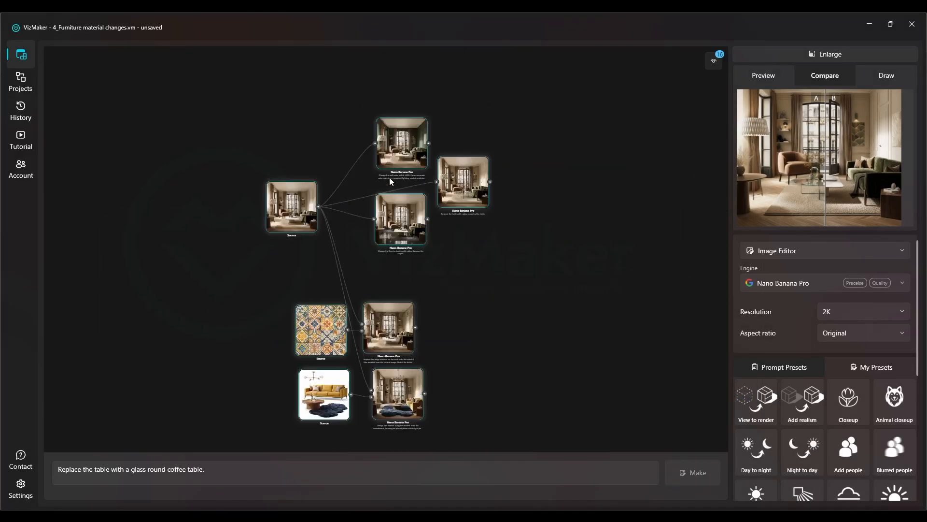
left_click_drag(250, 312, 295, 308)
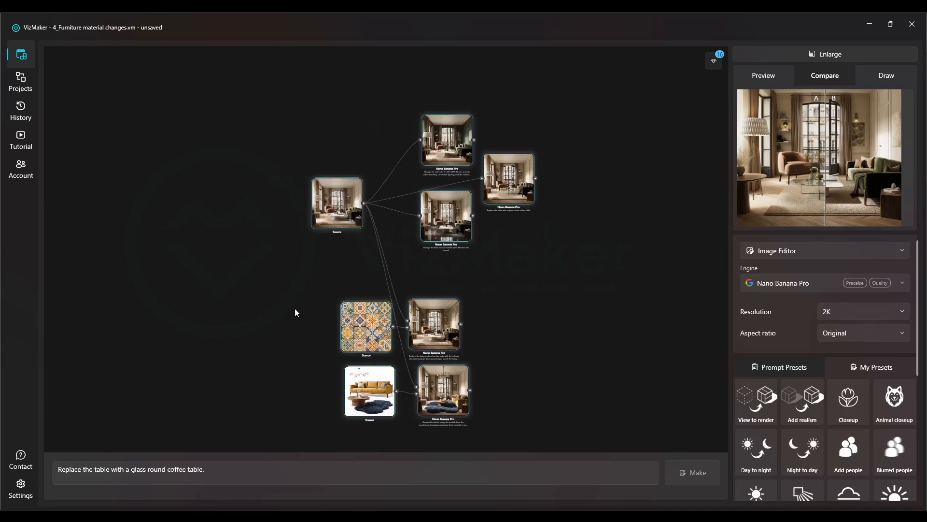
left_click(299, 264)
left_click_drag(231, 230, 363, 234)
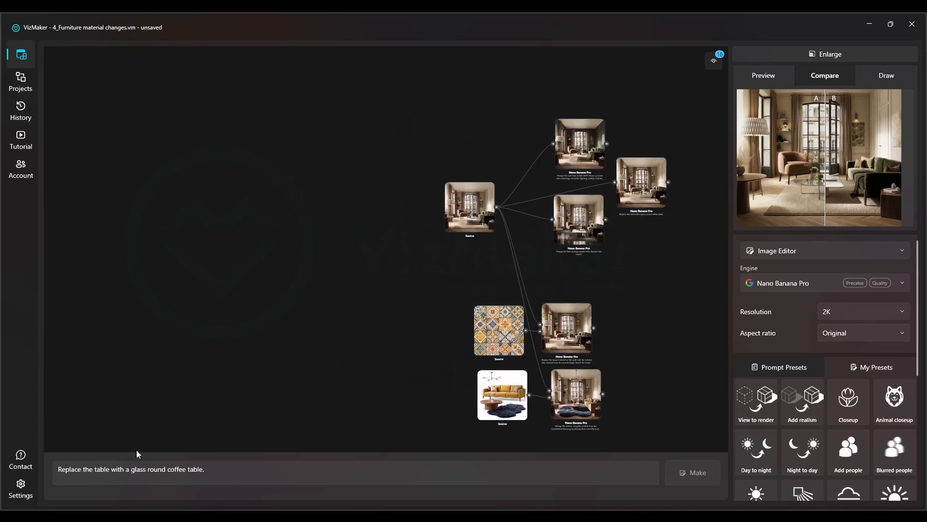
right_click(190, 203)
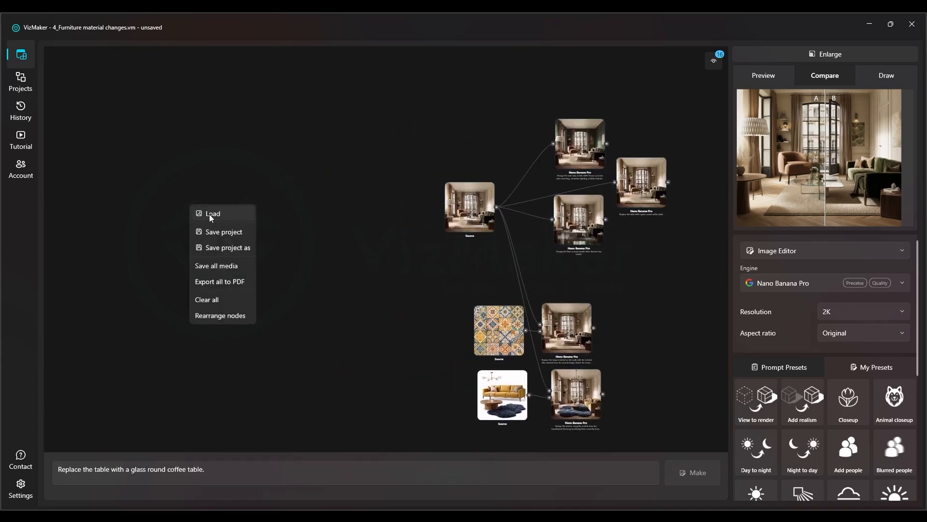
left_click(210, 214)
left_click(239, 42)
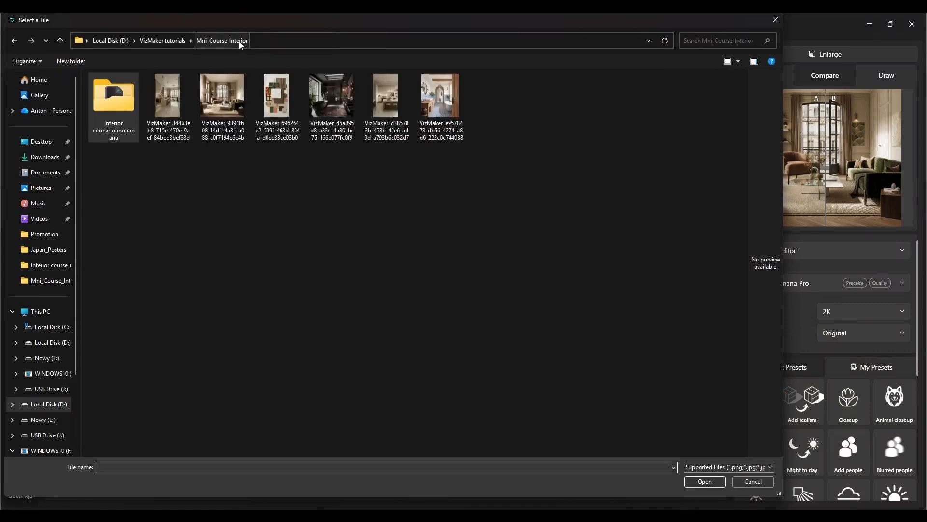
double_click(228, 89)
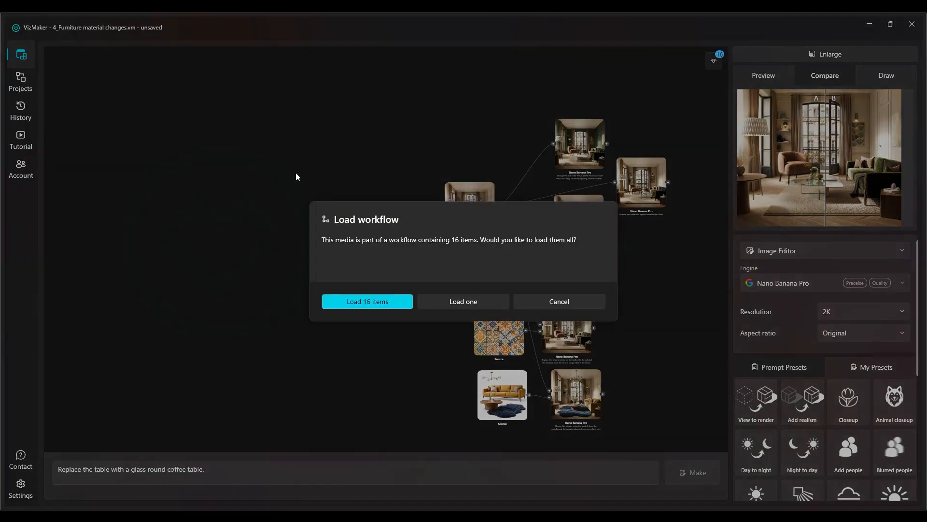
left_click(442, 300)
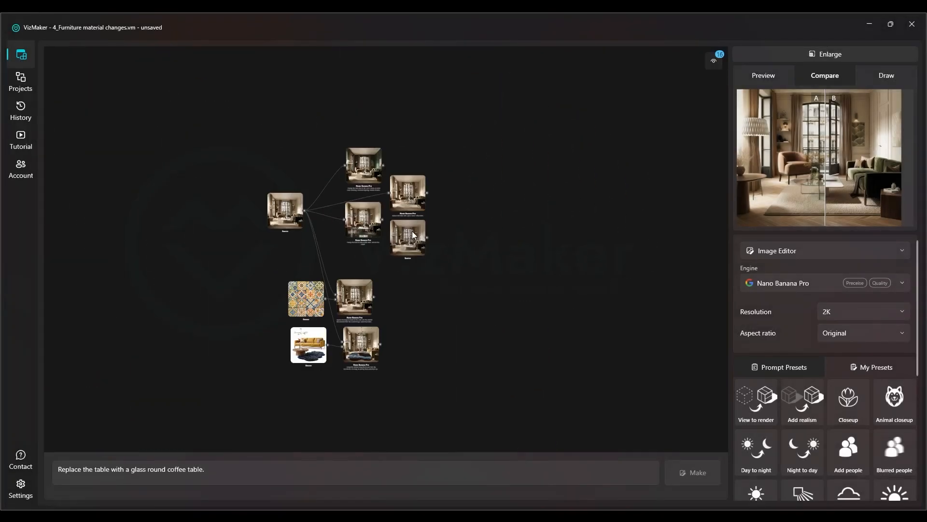
Place the newly loaded living-room source on its own in the empty area beside the existing graph
right_click(196, 238)
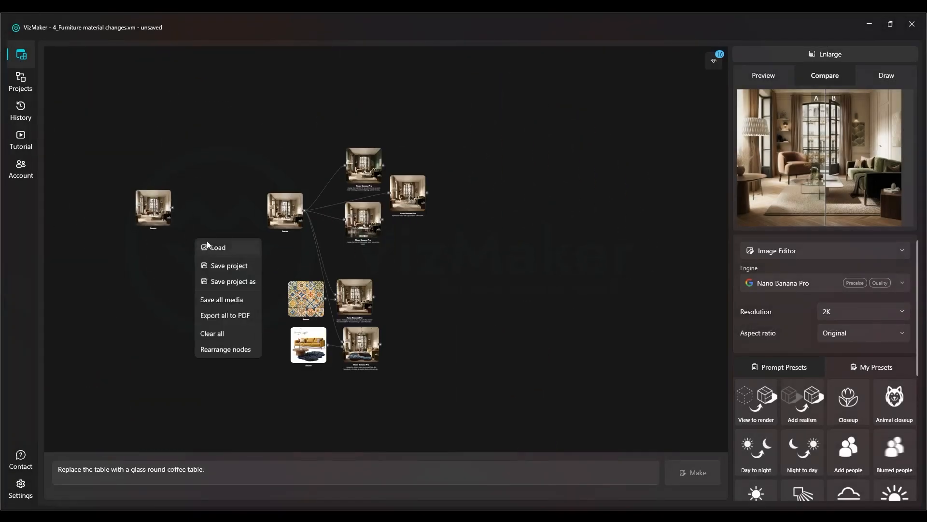
left_click(100, 225)
scroll(153, 205, "up", 3)
scroll(158, 213, "up", 1)
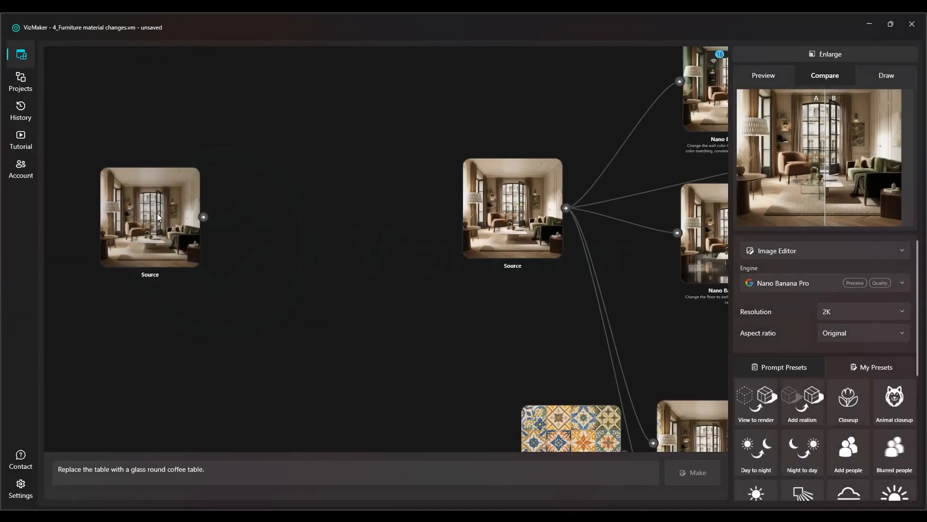
scroll(158, 212, "down", 1)
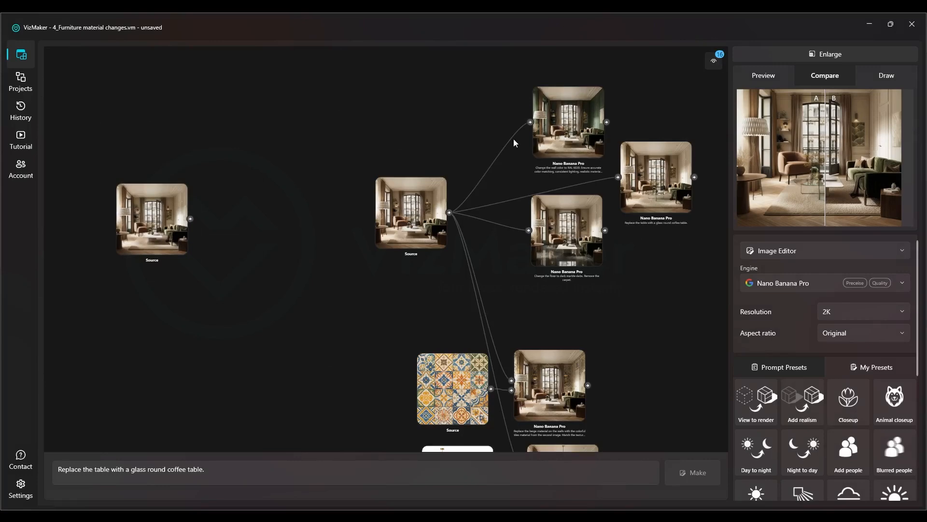
Copy the full "Change the wall color to RAL 6020" prompt from the green-wall result and apply it to the new living-room source
left_click(583, 131)
triple_click(335, 471)
key("ctrl+c")
scroll(590, 205, "down", 4)
left_click_drag(213, 294, 260, 292)
scroll(257, 293, "up", 6)
left_click(252, 295)
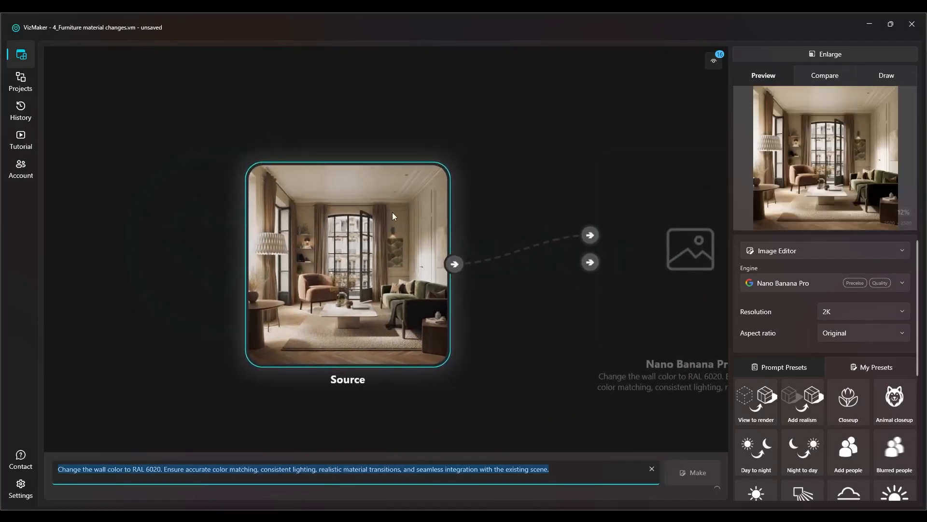
key("ctrl+v")
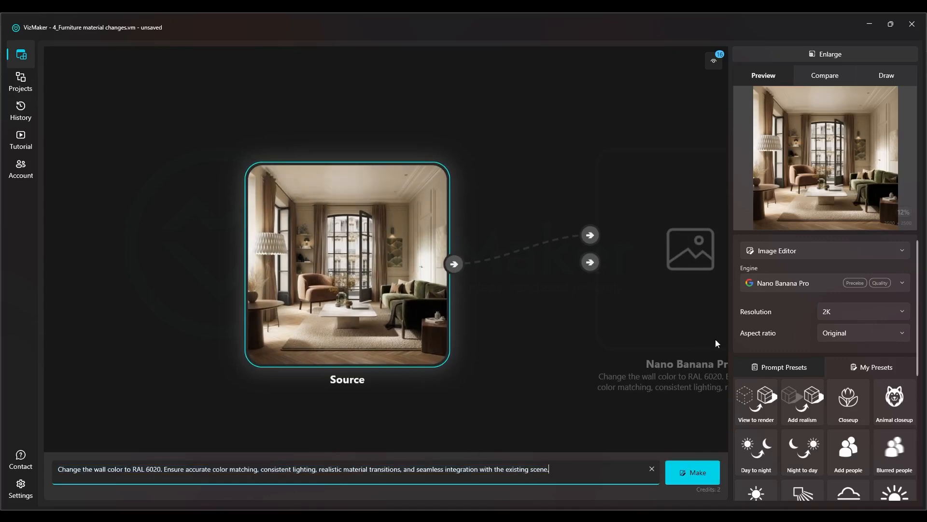
Choose the Image Editor mode and keep Nano Banana Pro as the engine after reviewing the engine options
left_click(779, 255)
left_click(772, 250)
left_click(775, 250)
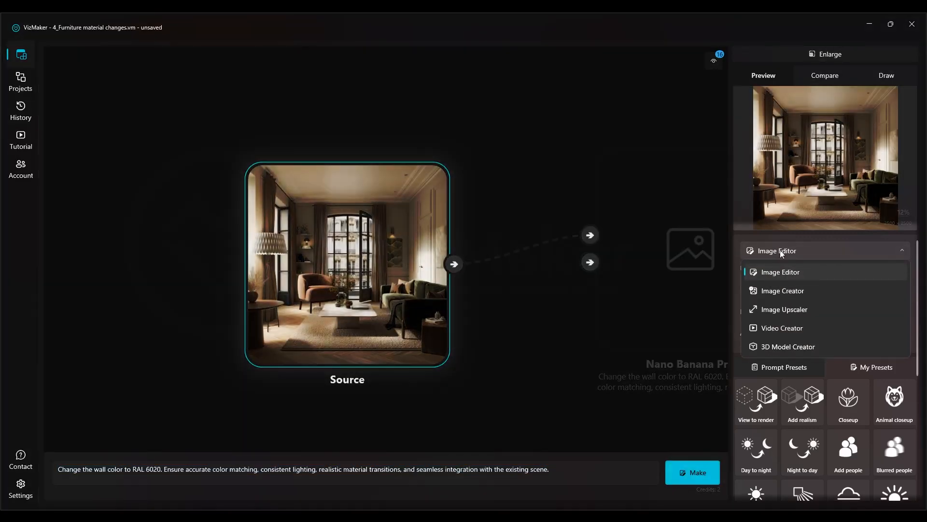
left_click(778, 272)
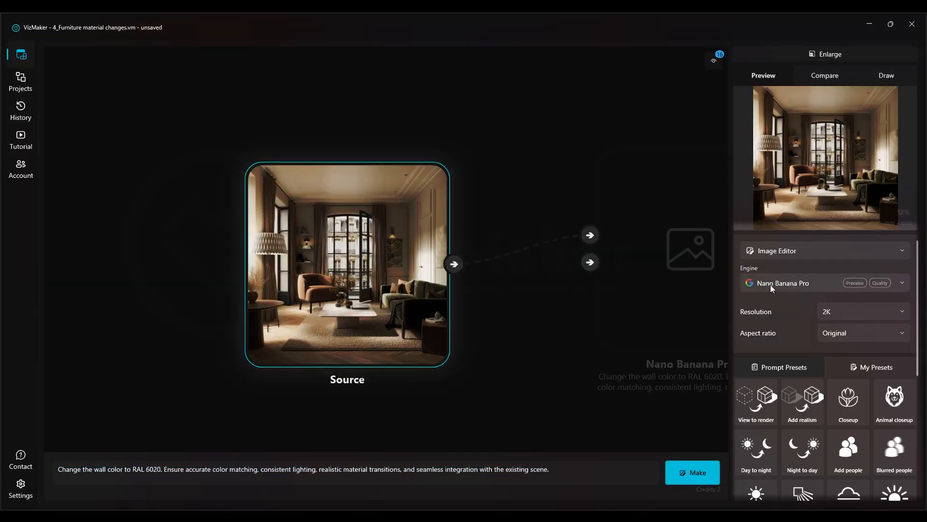
left_click(792, 282)
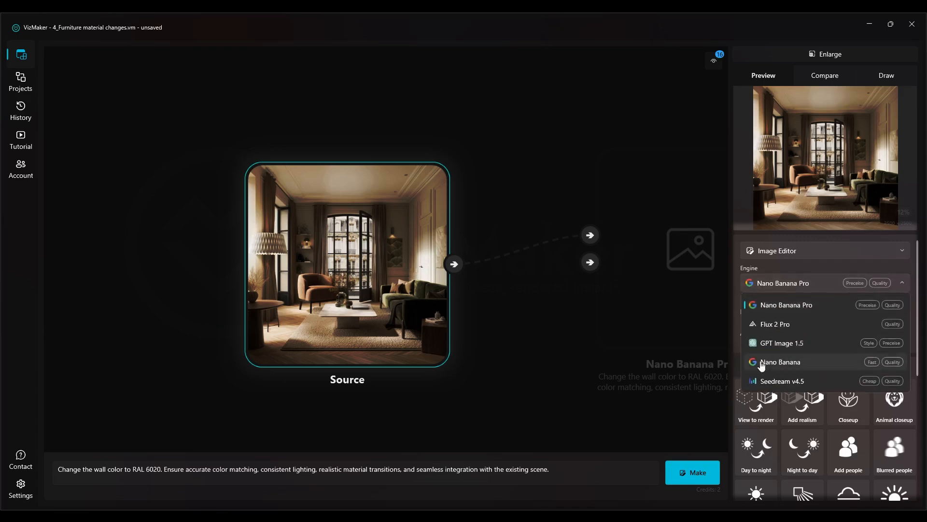
left_click(792, 283)
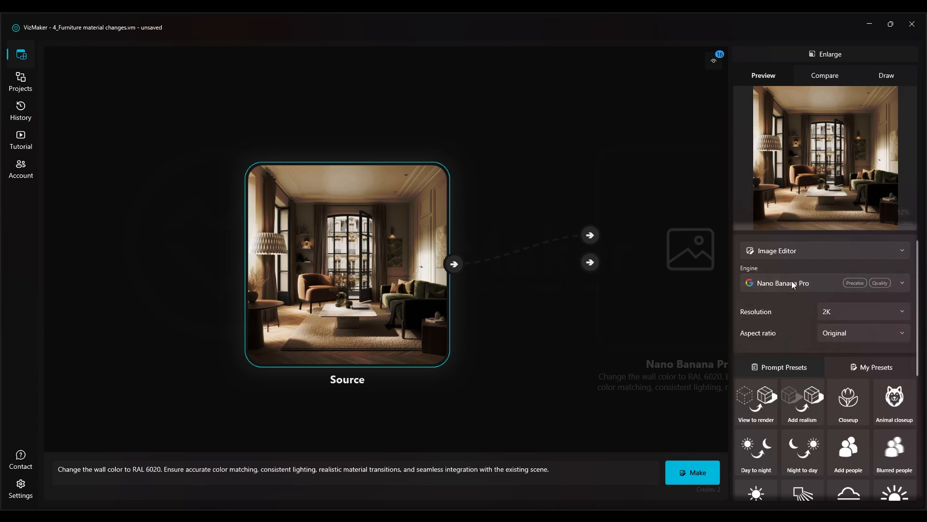
Keep the 2K resolution and Original aspect ratio, and generate the RAL 6020 wall recolor from the new living-room source
left_click(855, 309)
left_click(851, 312)
left_click(838, 334)
left_click(867, 329)
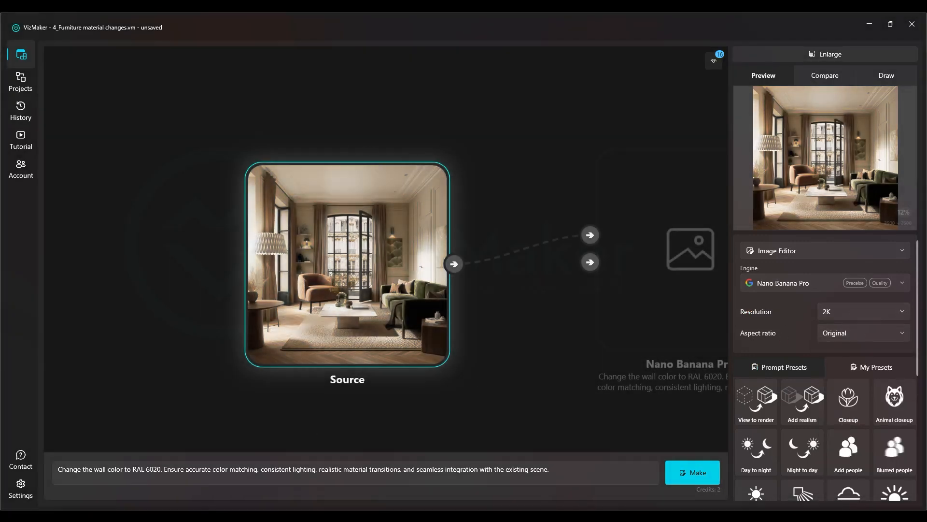
left_click(200, 476)
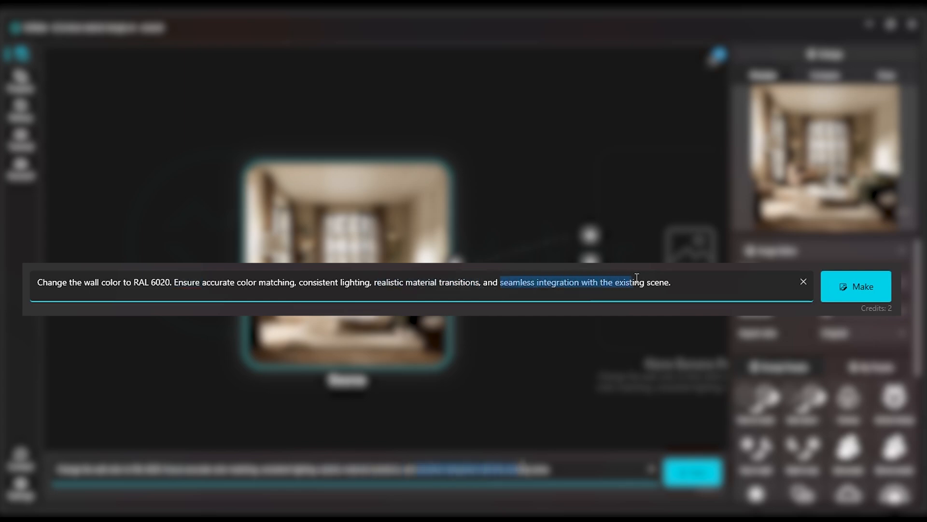
left_click(684, 280)
left_click(854, 285)
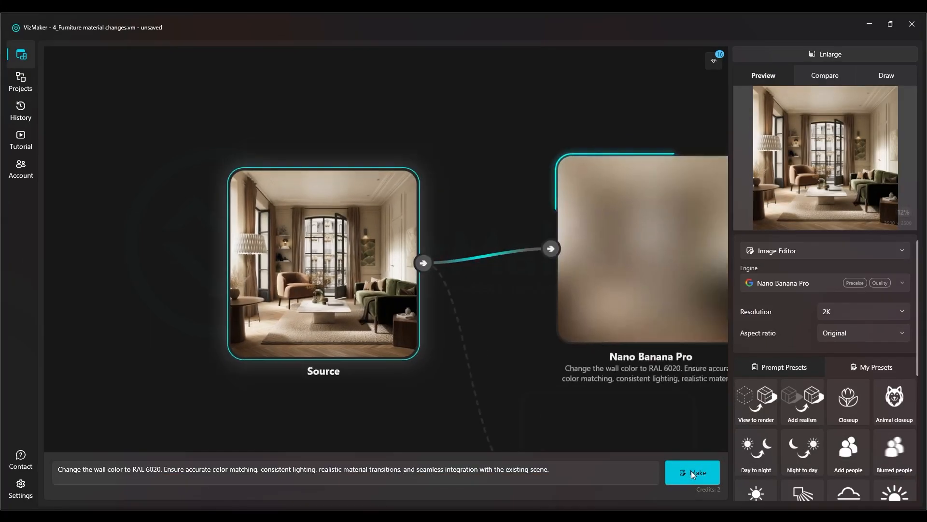
Change the color code in the prompt to RAL 3020 and generate another wall variant from the same source
left_click_drag(400, 320, 349, 170)
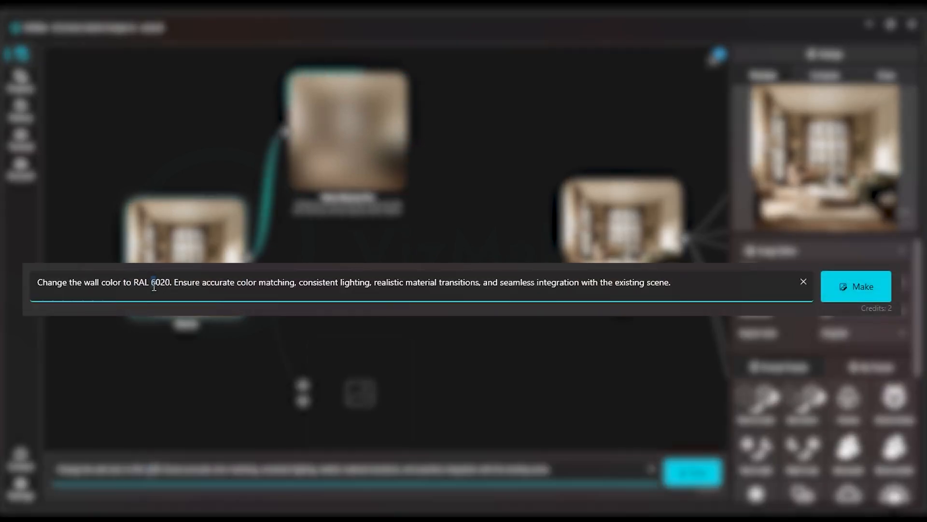
type("3")
left_click(853, 289)
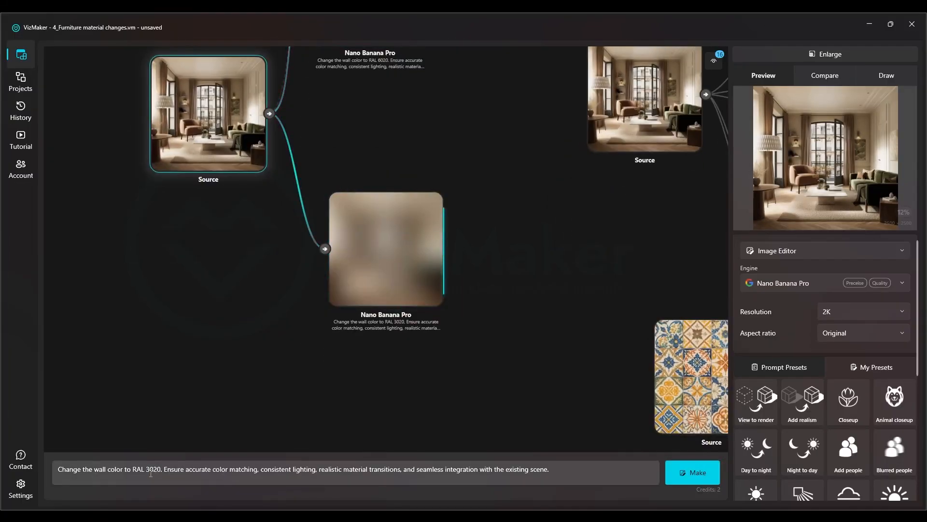
Change the color code in the prompt to RAL 1020 and generate a third wall variant from the same source
left_click_drag(150, 471, 146, 471)
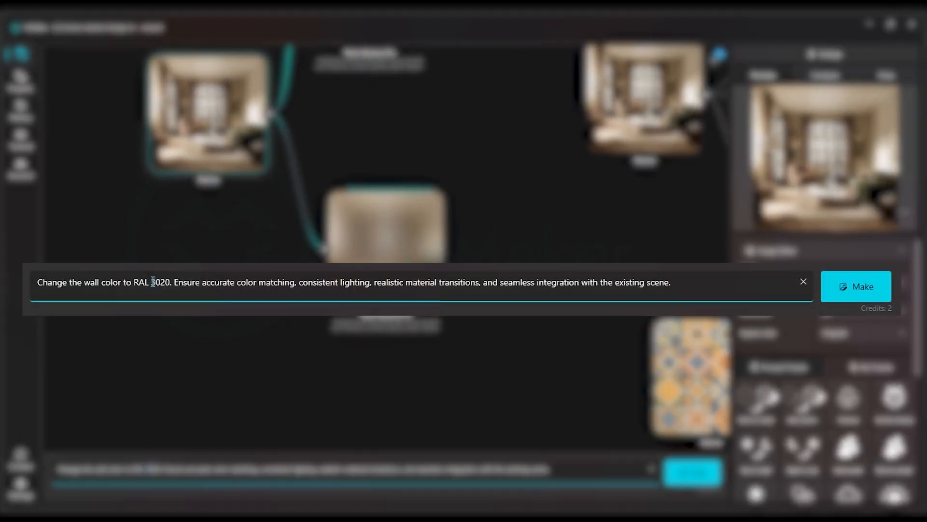
type("1")
left_click(682, 473)
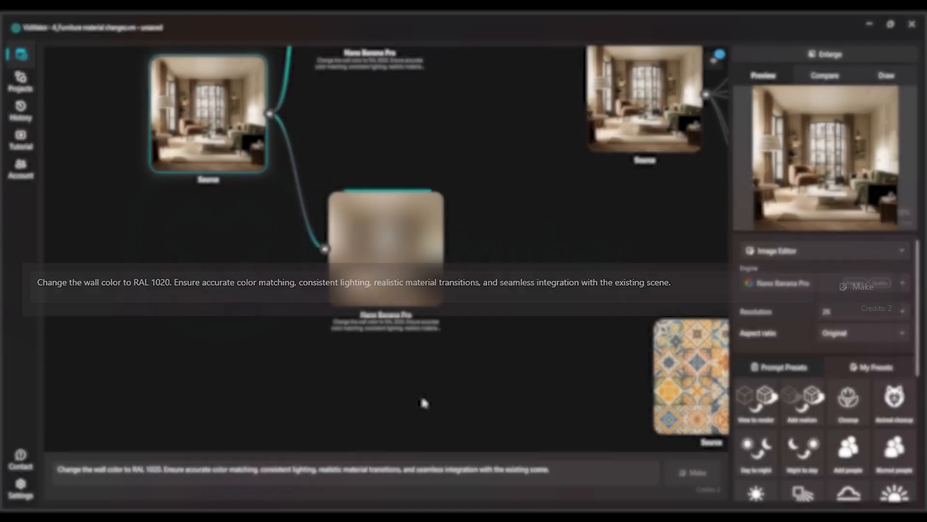
Line up the three wall-color results in a row above the new source, and reposition the source below them
scroll(357, 350, "down", 3)
left_click_drag(401, 367, 499, 270)
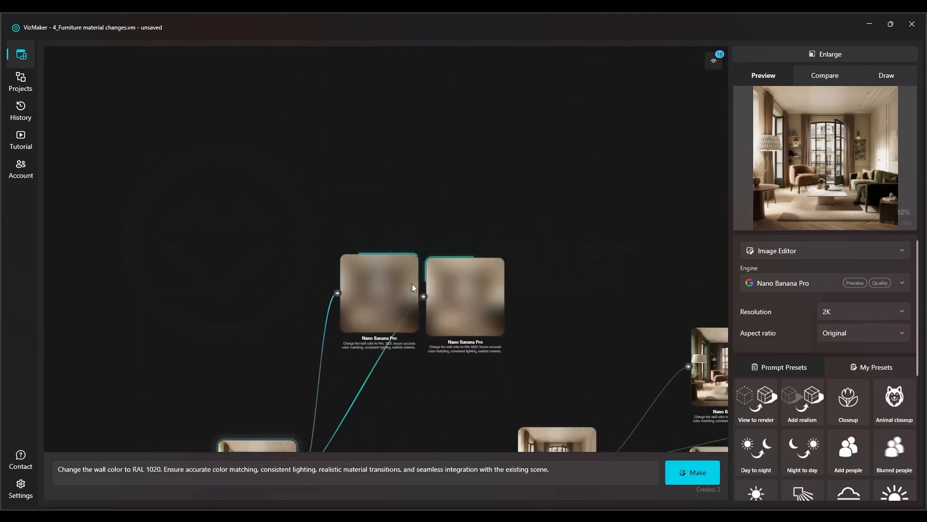
left_click_drag(412, 284, 388, 282)
left_click_drag(450, 302, 259, 189)
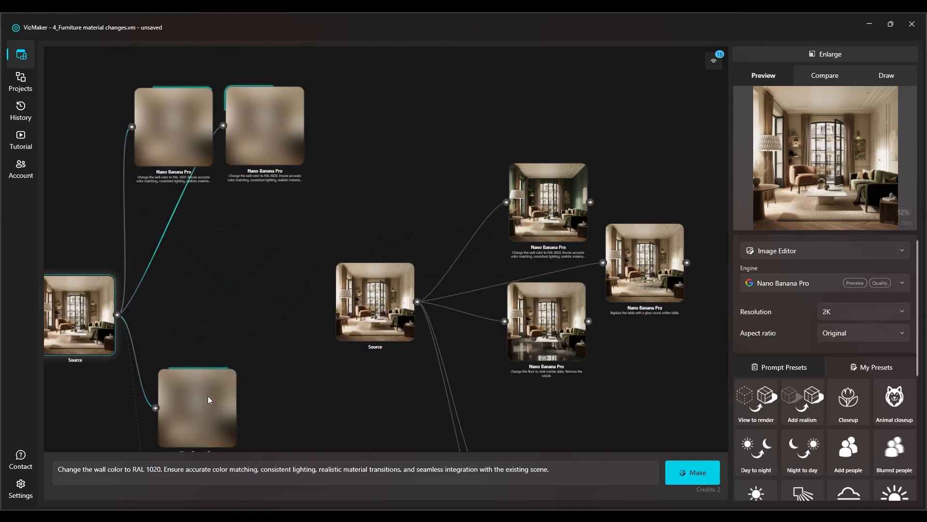
left_click_drag(208, 395, 363, 122)
scroll(361, 117, "down", 3)
left_click_drag(365, 90, 189, 174)
left_click_drag(235, 146, 222, 84)
left_click_drag(174, 264, 136, 256)
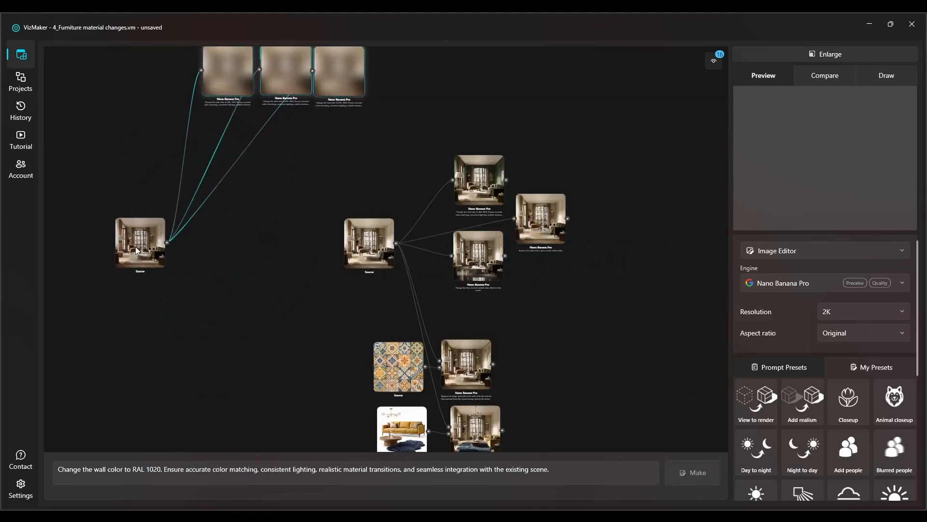
Copy the prompt "Change the floor to dark marble slabs. Remove the carpet." from the existing floor result and apply it to the new source
scroll(472, 262, "up", 5)
left_click(479, 261)
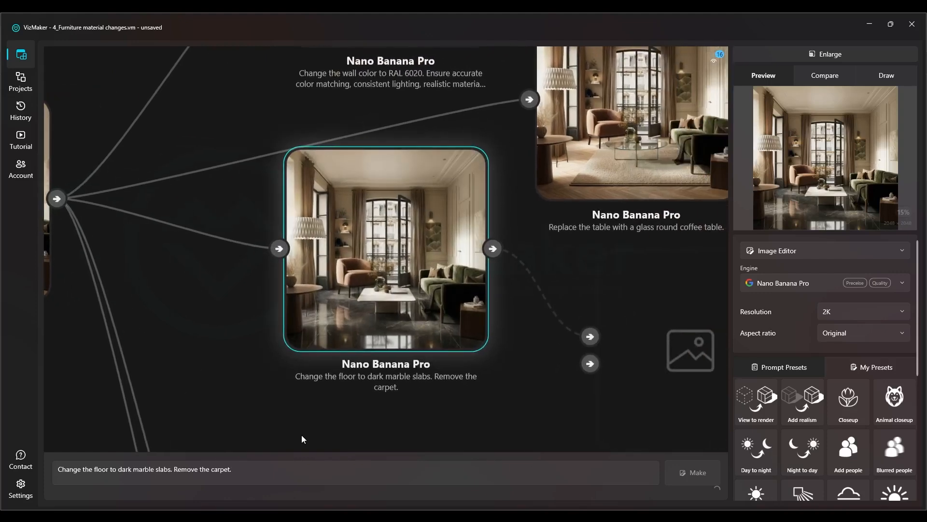
left_click(285, 461)
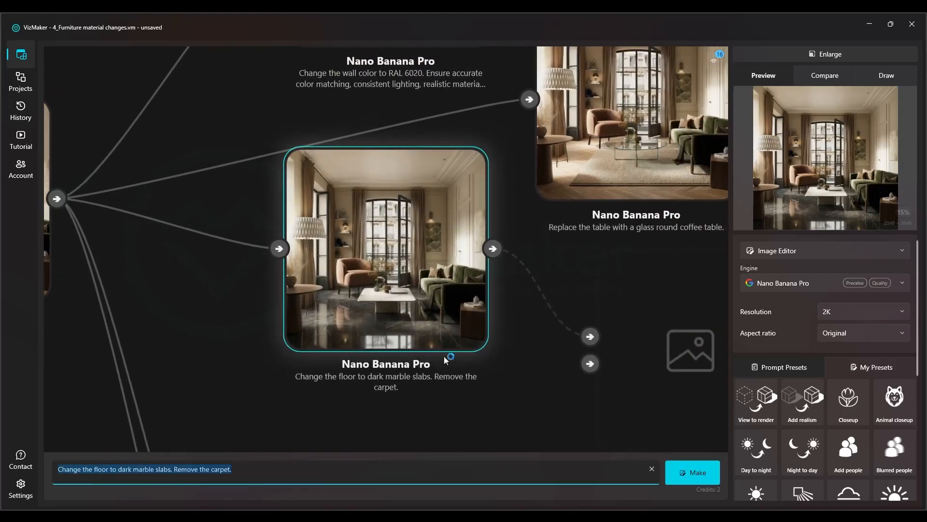
scroll(578, 343, "down", 5)
left_click(298, 300)
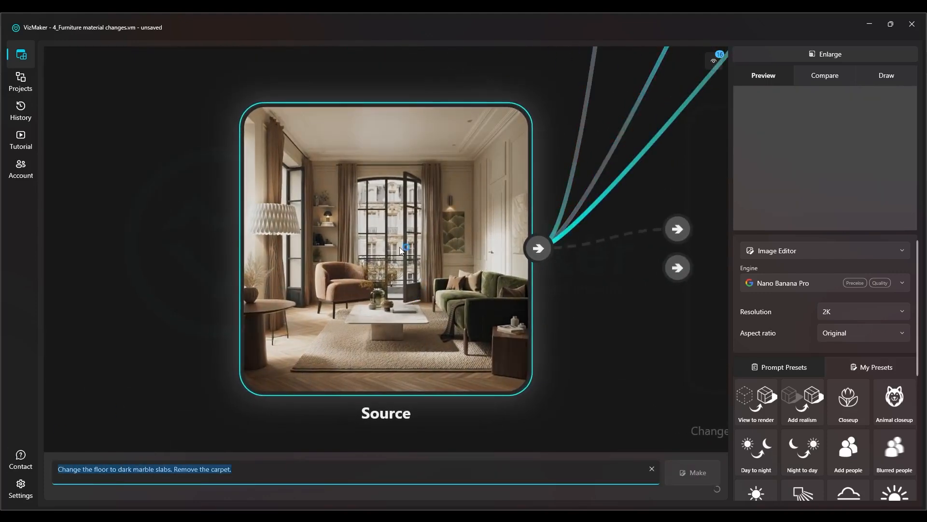
left_click(244, 467)
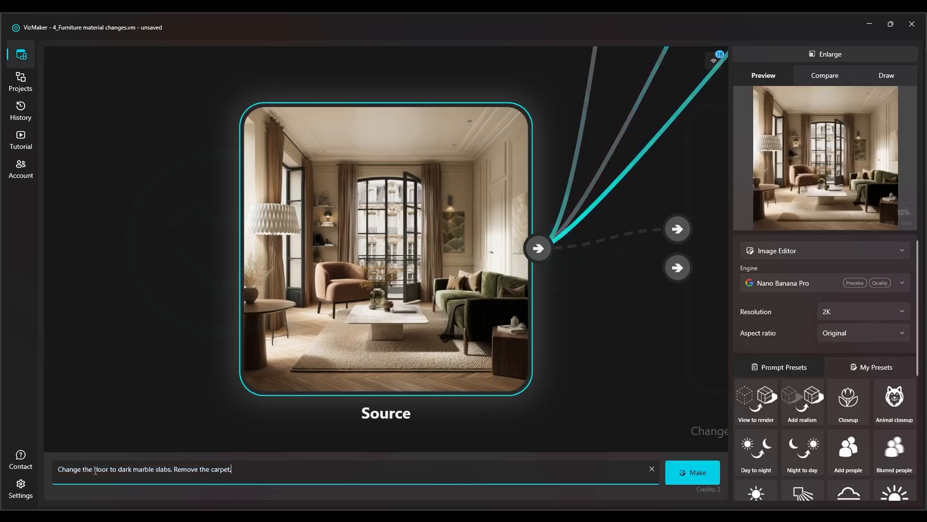
Review the wording of the dark marble floor prompt and generate the floor change from the new source
left_click_drag(69, 473, 99, 472)
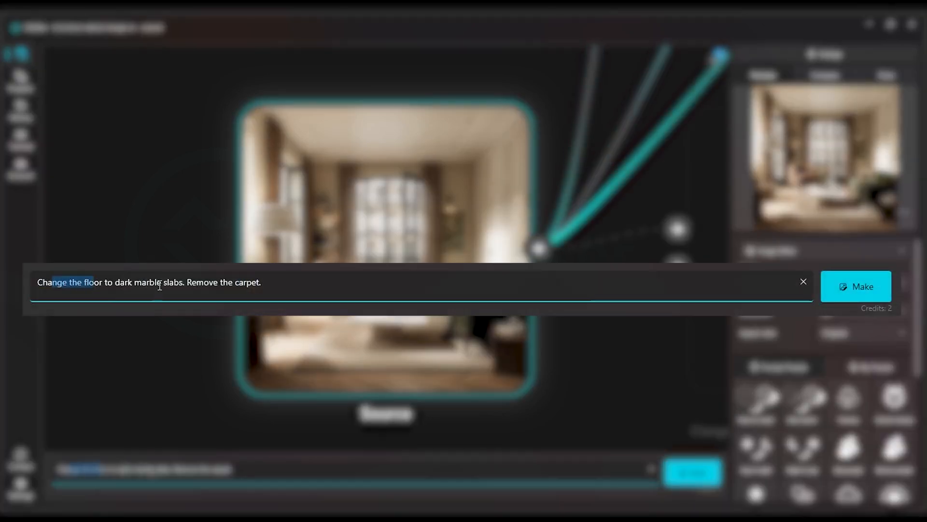
double_click(181, 469)
left_click(289, 469)
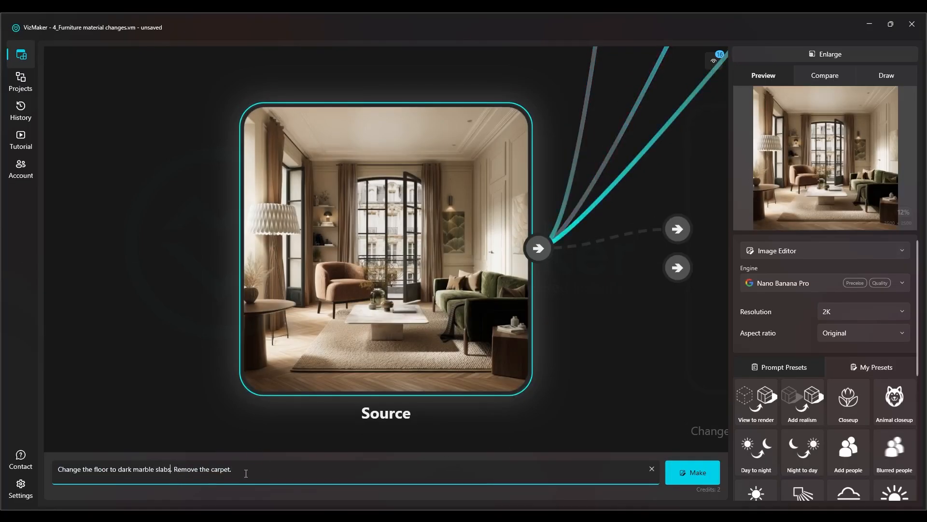
left_click(683, 473)
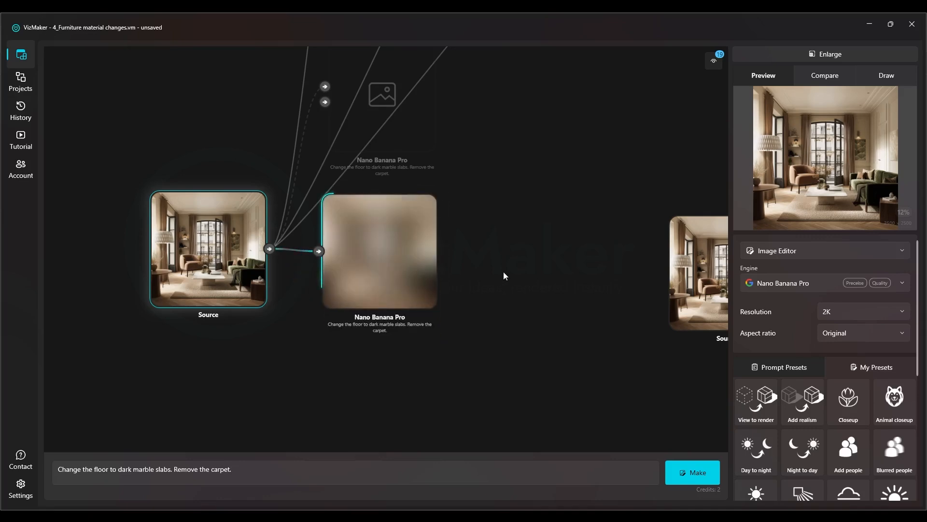
Copy the prompt "Replace the table with a glass round coffee table." from the existing table result and apply it to the new source
left_click_drag(471, 259, 183, 307)
scroll(469, 252, "up", 4)
left_click(458, 253)
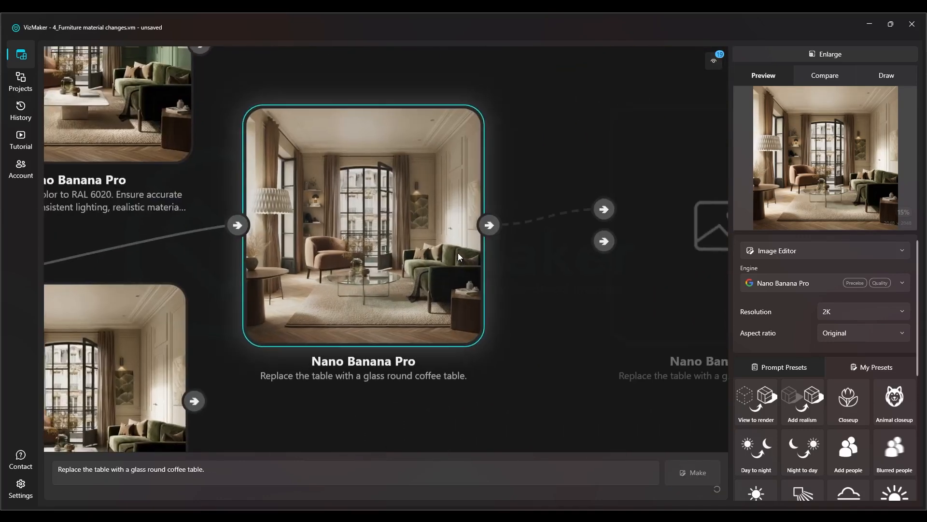
triple_click(263, 469)
scroll(514, 294, "down", 5)
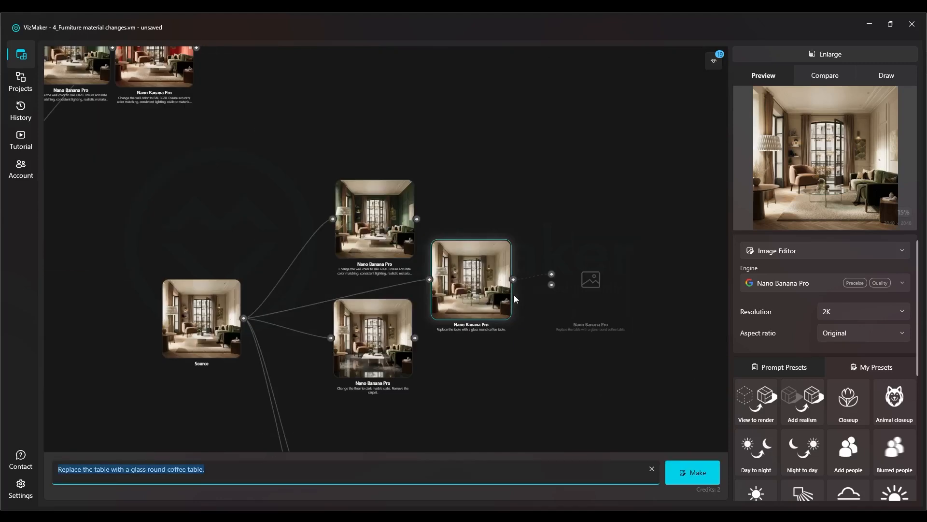
left_click_drag(335, 292, 468, 277)
scroll(400, 267, "up", 5)
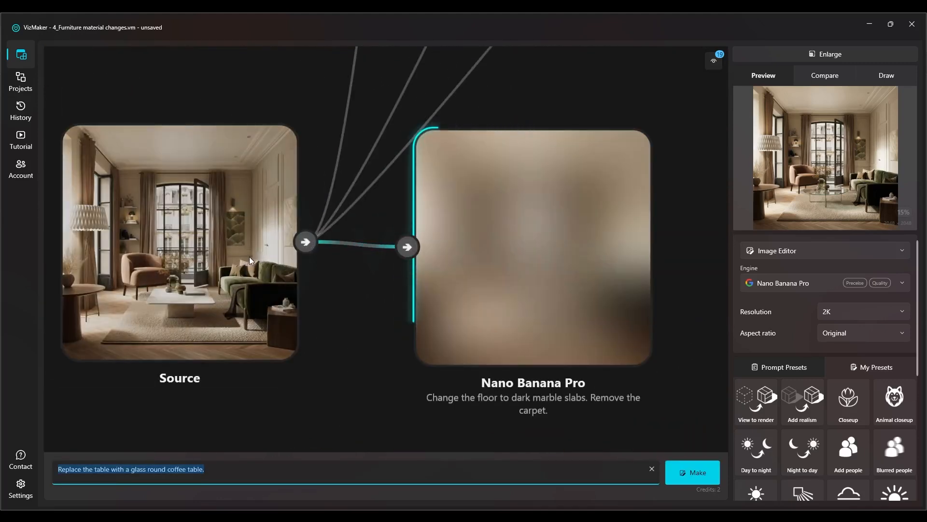
left_click(251, 256)
left_click(218, 465)
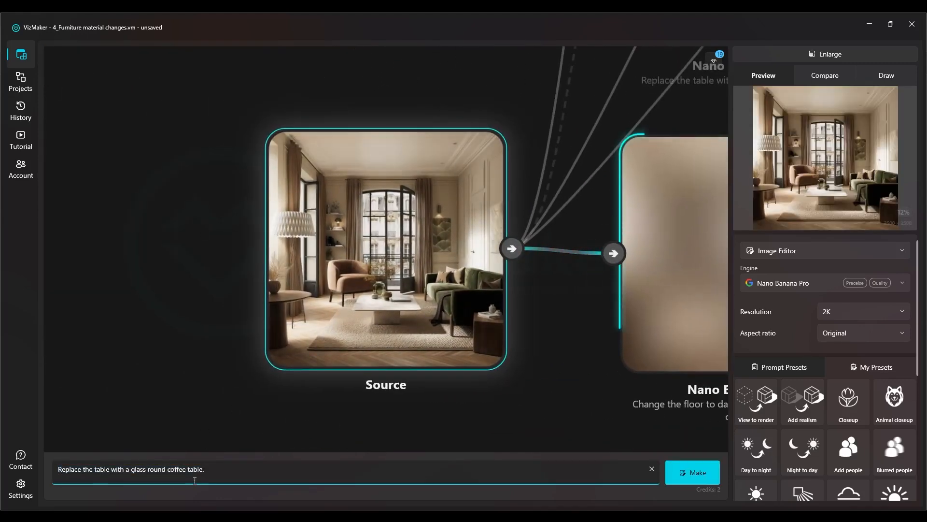
left_click_drag(218, 465, 10, 473)
left_click_drag(312, 323, 285, 307)
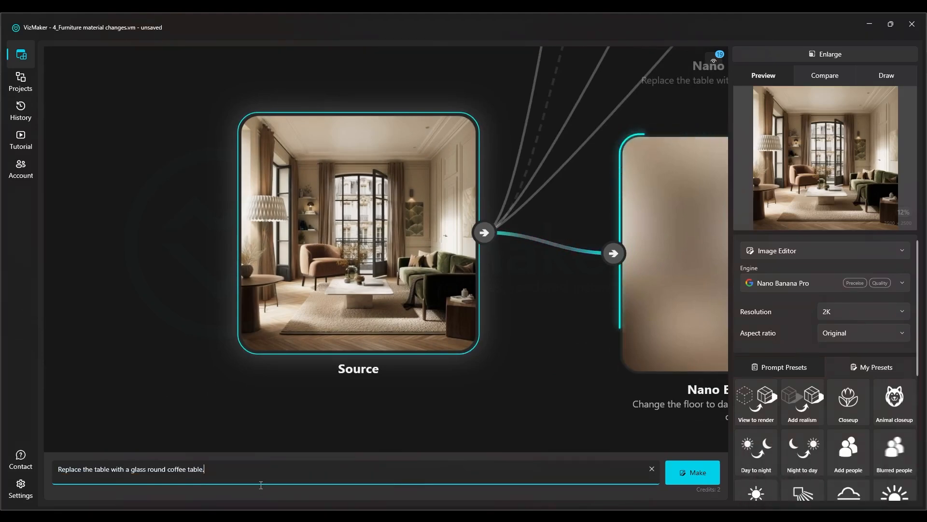
Add "red" before "glass" in the table prompt and generate the red glass round coffee table variant
left_click_drag(94, 469, 124, 469)
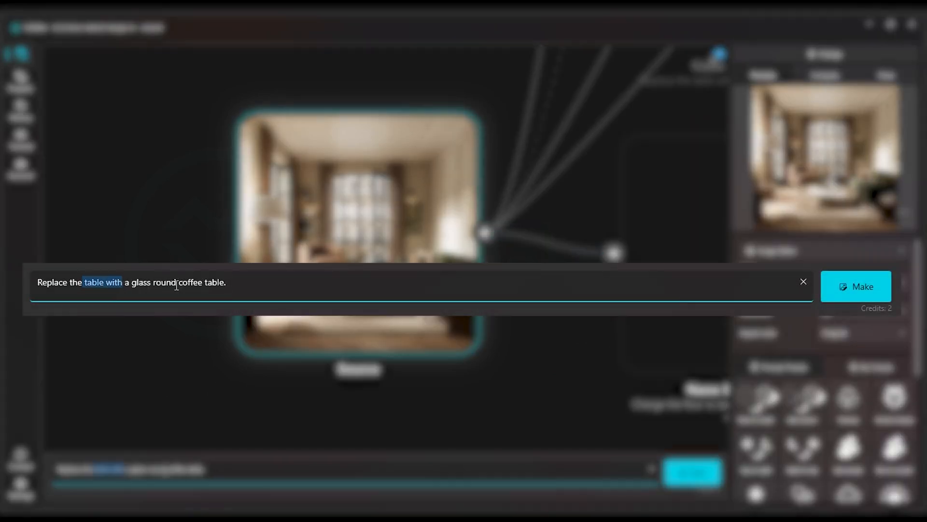
left_click(213, 470)
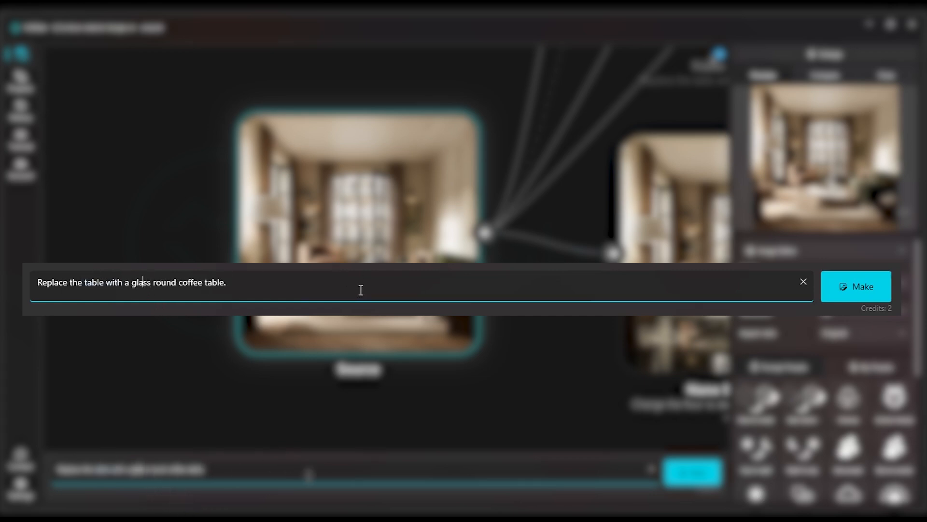
type("red")
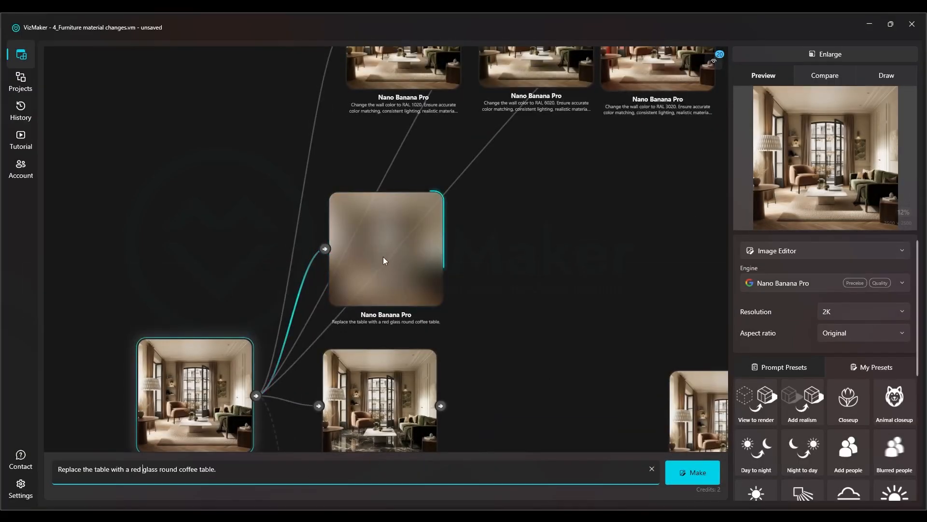
left_click_drag(384, 256, 371, 256)
Examine the RAL 1020, RAL 6020 and RAL 3020 wall-color results side by side in the graph
left_click_drag(439, 232, 343, 410)
scroll(327, 270, "up", 4)
left_click_drag(291, 247, 268, 309)
left_click_drag(515, 264, 513, 253)
left_click_drag(280, 255, 269, 240)
left_click_drag(536, 194, 298, 223)
left_click_drag(474, 261, 479, 242)
left_click_drag(698, 339, 740, 310)
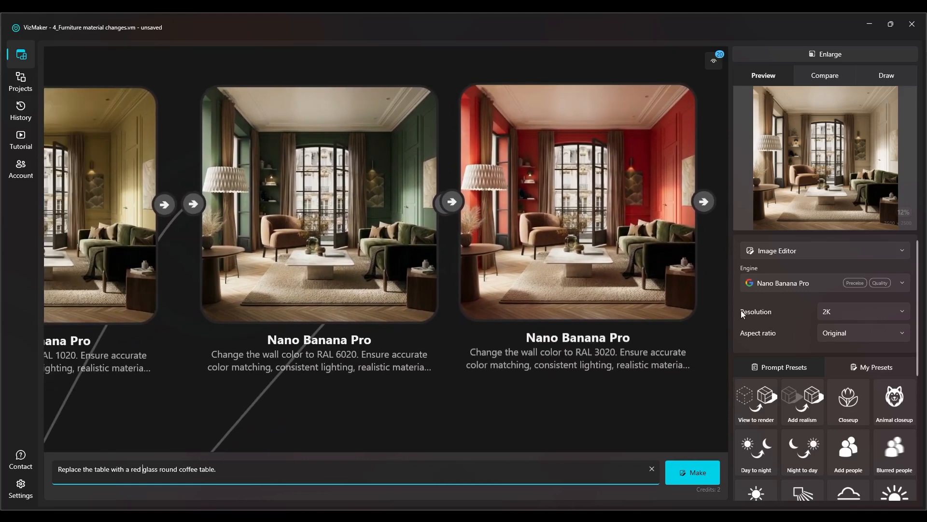
left_click_drag(357, 283, 350, 276)
left_click_drag(303, 347, 471, 358)
View the RAL 6020 and RAL 3020 wall results enlarged one after the other, and return to the graph
left_click(500, 241)
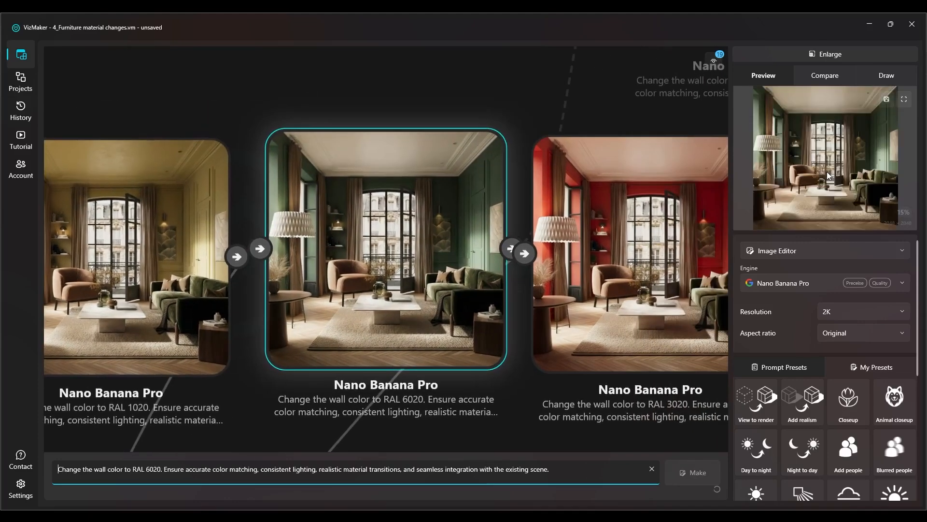
left_click(826, 53)
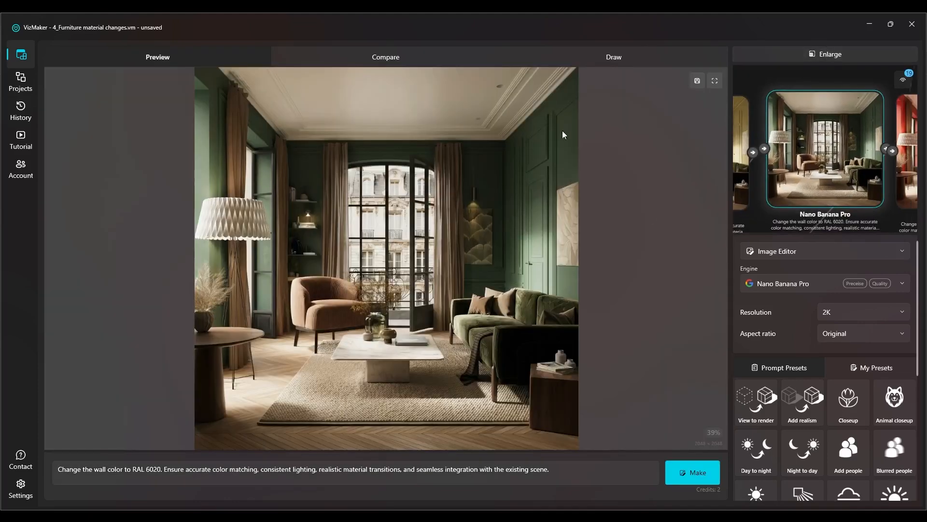
left_click(773, 60)
left_click(506, 244)
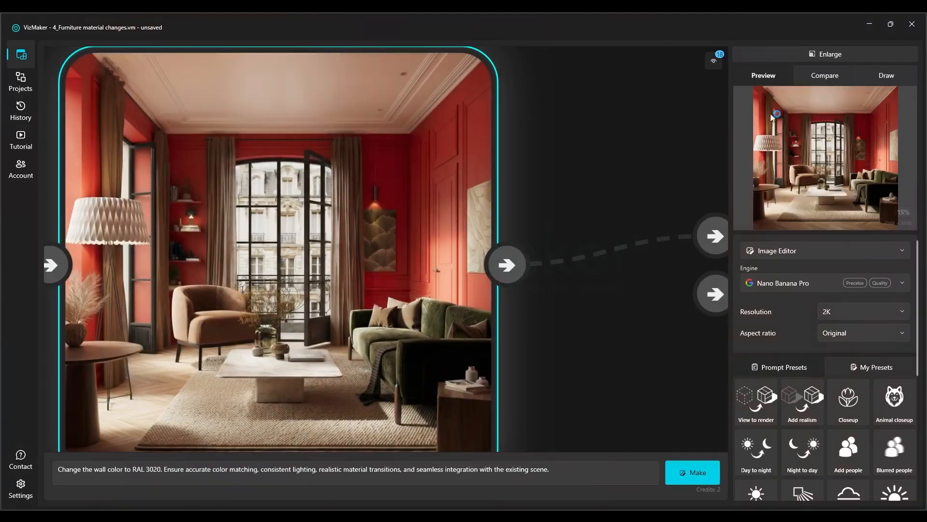
left_click(837, 58)
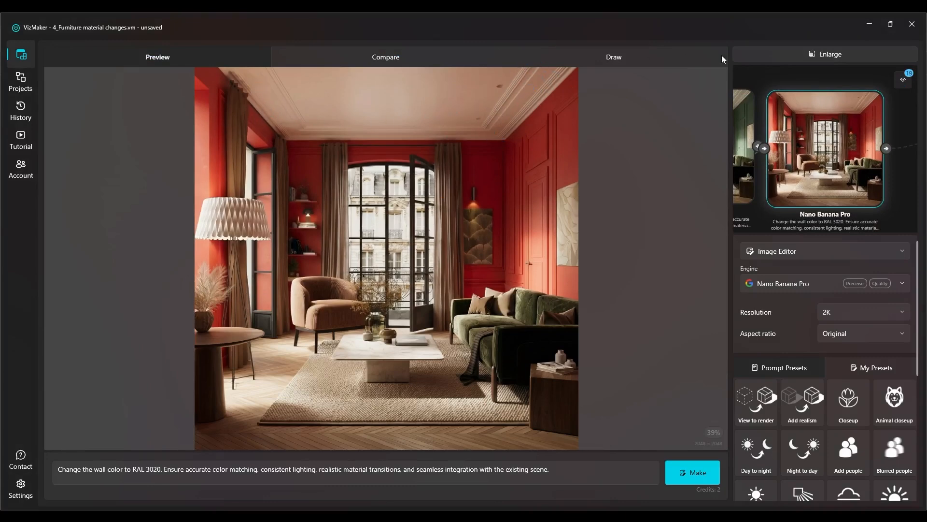
left_click(780, 55)
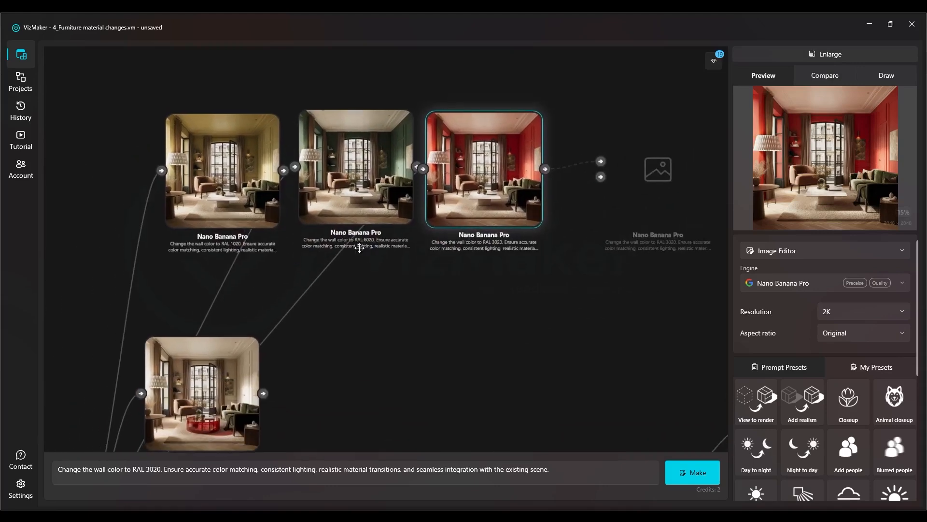
Inspect the red glass round coffee table result up close
scroll(299, 332, "down", 4)
scroll(298, 333, "up", 5)
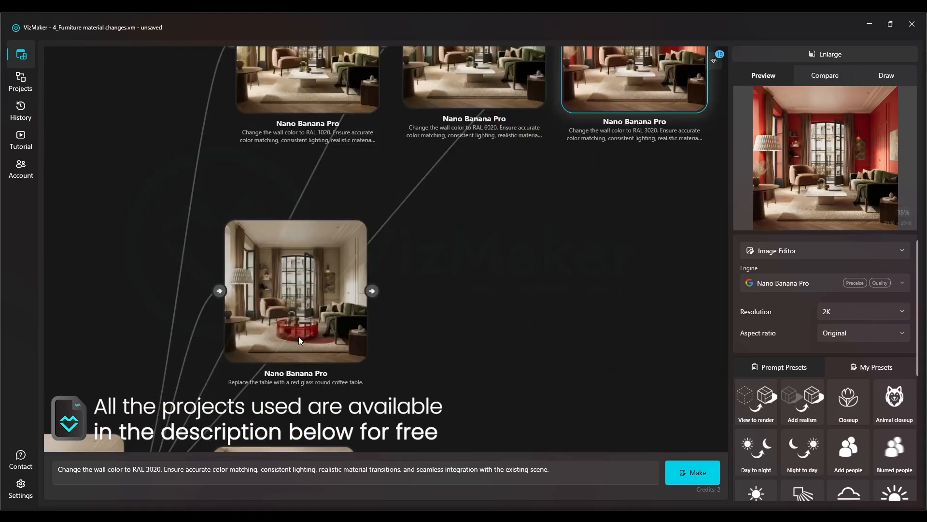
left_click_drag(398, 288, 457, 188)
scroll(430, 230, "up", 3)
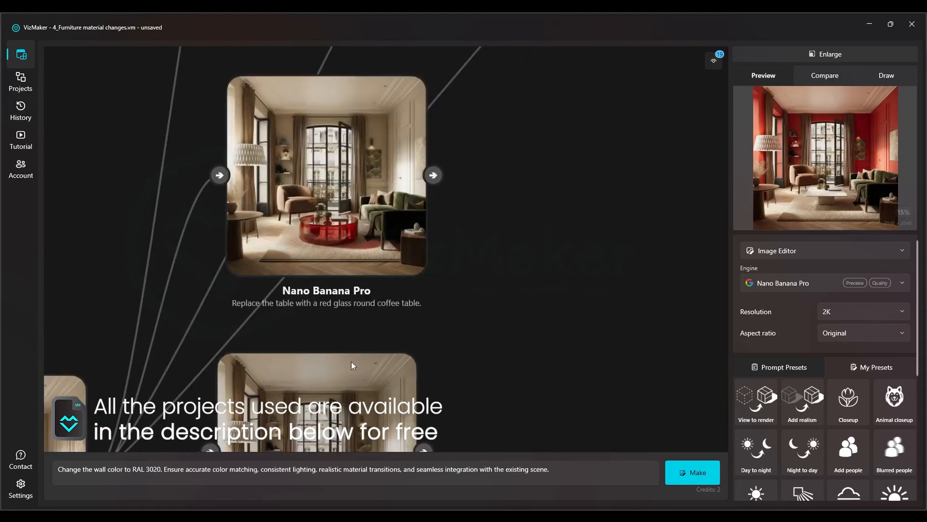
left_click_drag(436, 282, 459, 240)
scroll(371, 189, "up", 3)
left_click(372, 190)
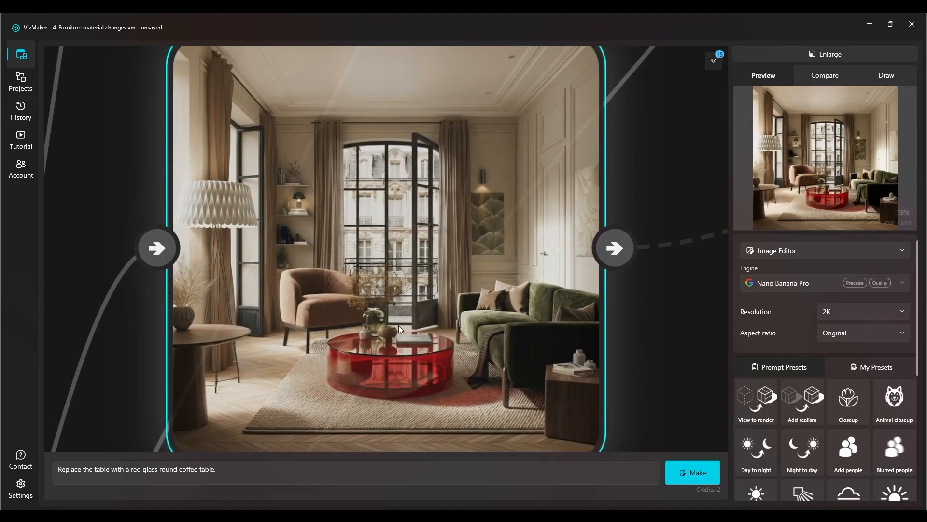
Inspect the dark marble floor result up close
scroll(377, 234, "down", 3)
left_click_drag(406, 365, 404, 135)
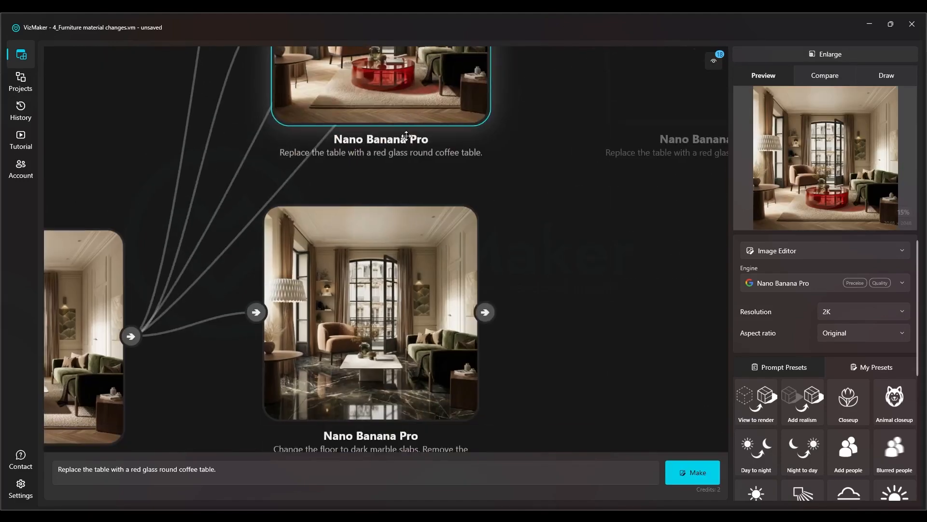
scroll(343, 370, "up", 3)
scroll(343, 370, "down", 3)
scroll(399, 313, "up", 2)
scroll(399, 313, "up", 2)
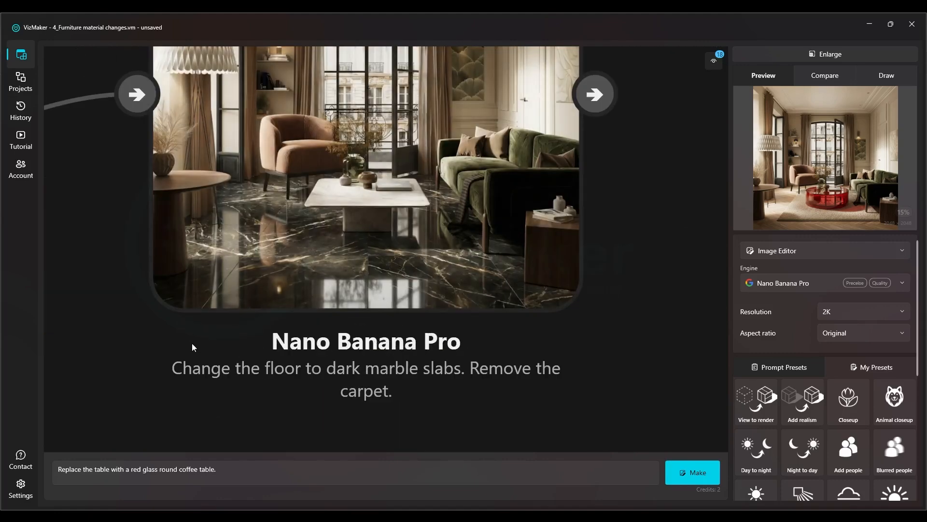
scroll(338, 314, "down", 5)
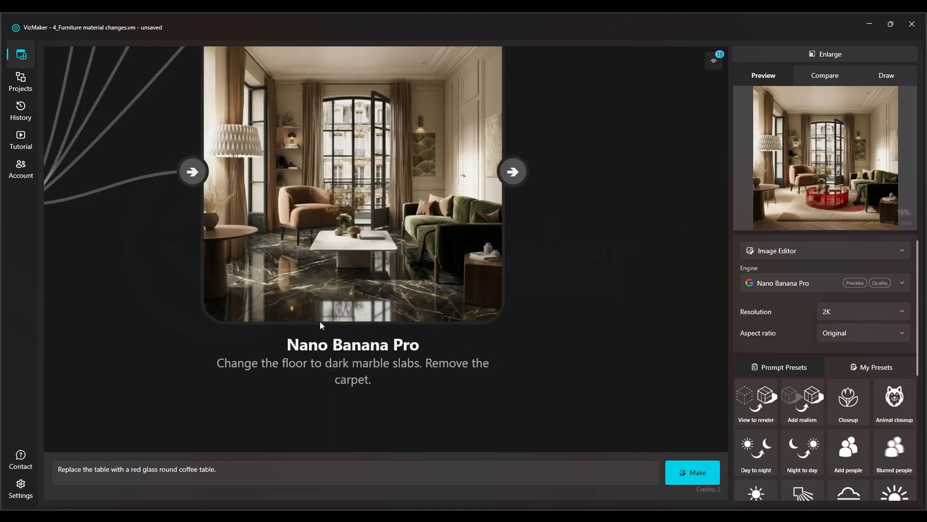
Select the colorful tiles and yellow-sofa moodboard source images together and save them to the Mni_Course_Interior folder
scroll(425, 287, "down", 5)
left_click_drag(701, 435, 472, 252)
left_click_drag(394, 235, 415, 177)
left_click_drag(358, 130, 263, 342)
scroll(348, 200, "up", 5)
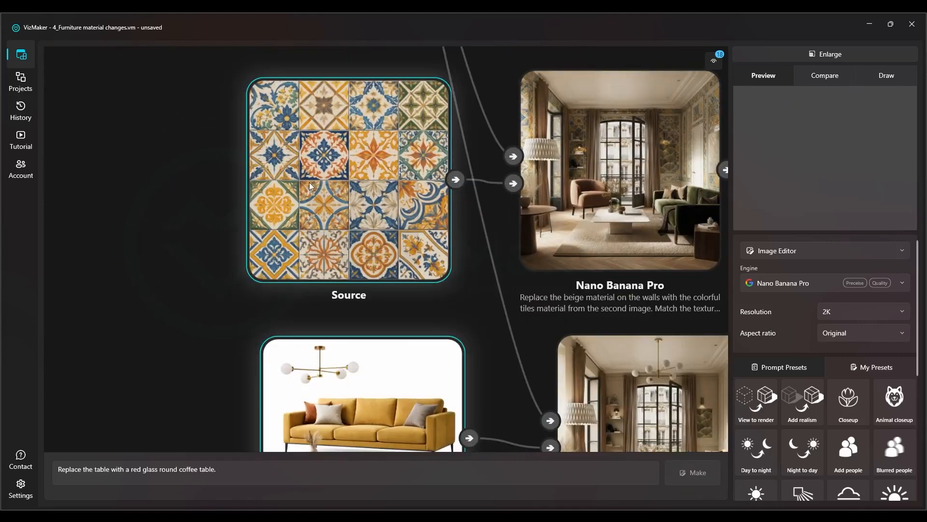
right_click(309, 181)
left_click(211, 199)
scroll(324, 205, "down", 3)
left_click_drag(361, 76, 145, 421)
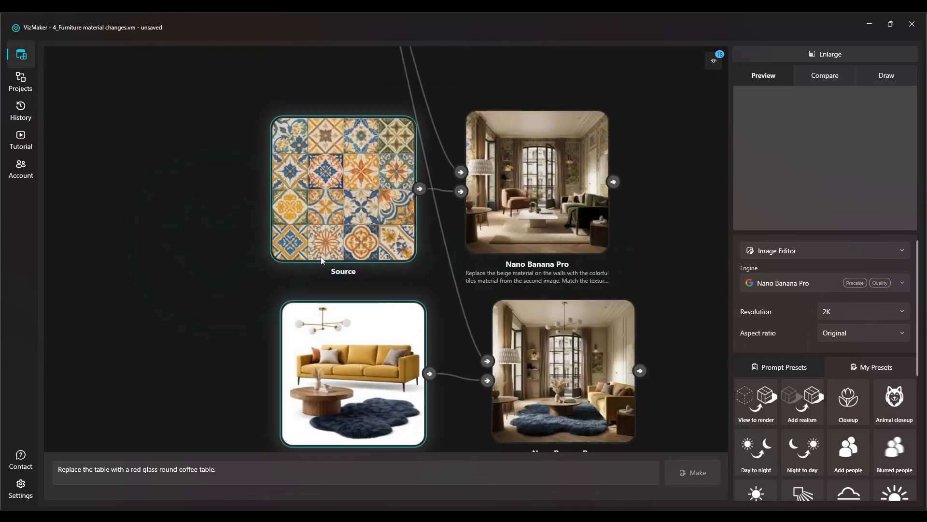
right_click(328, 157)
left_click(359, 198)
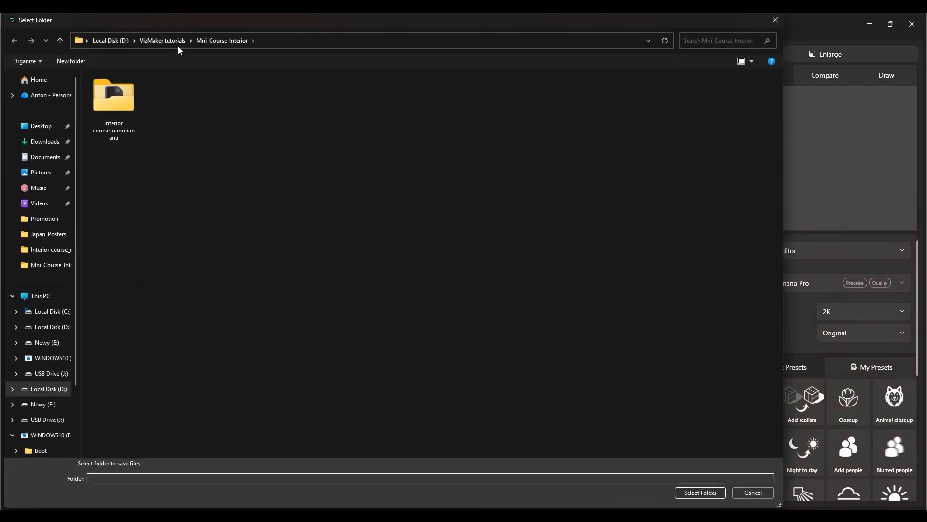
double_click(108, 104)
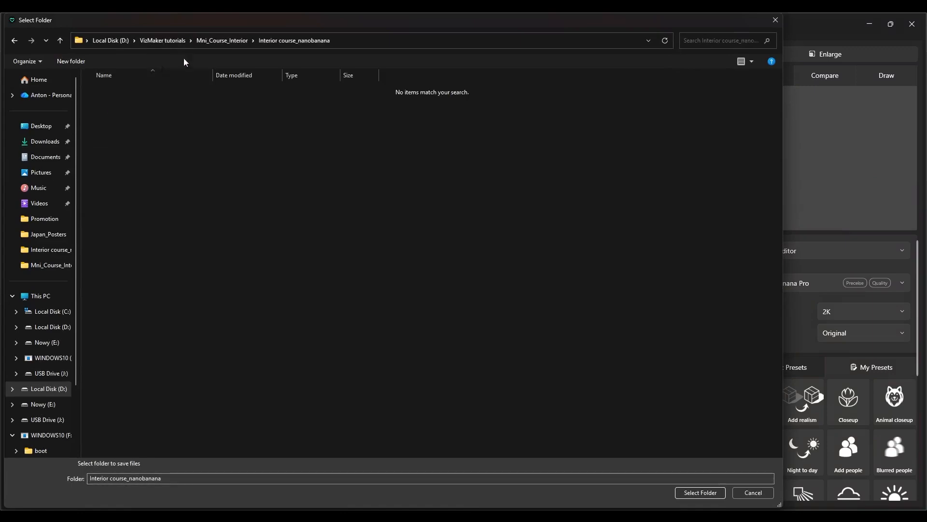
left_click(223, 40)
left_click(700, 492)
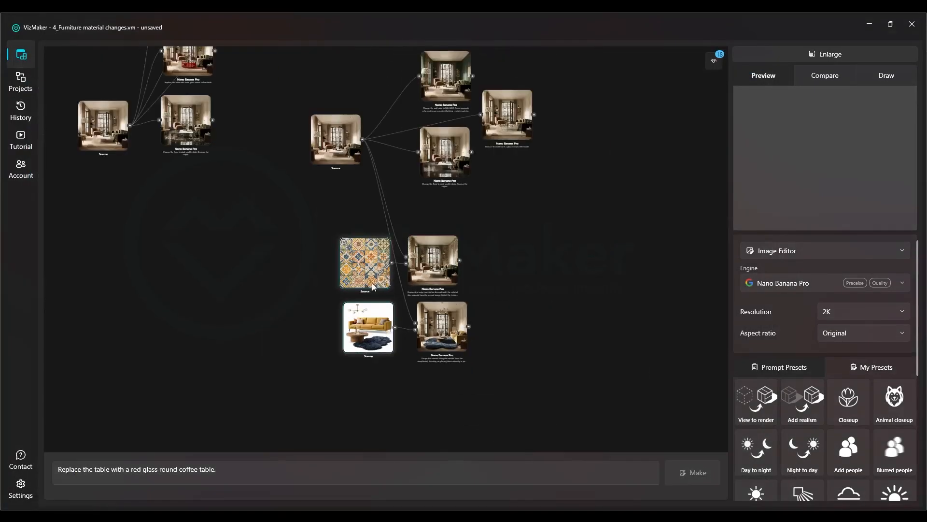
Save the current project
scroll(235, 264, "up", 3)
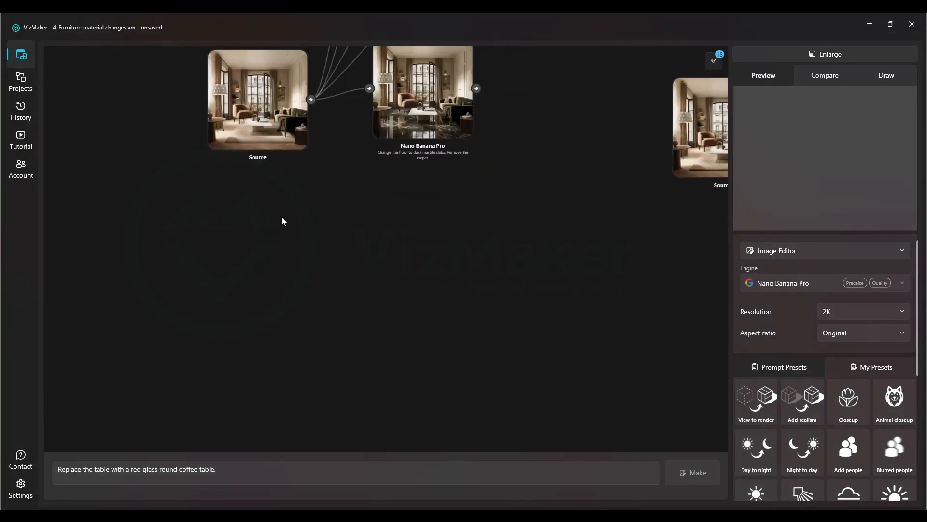
right_click(253, 229)
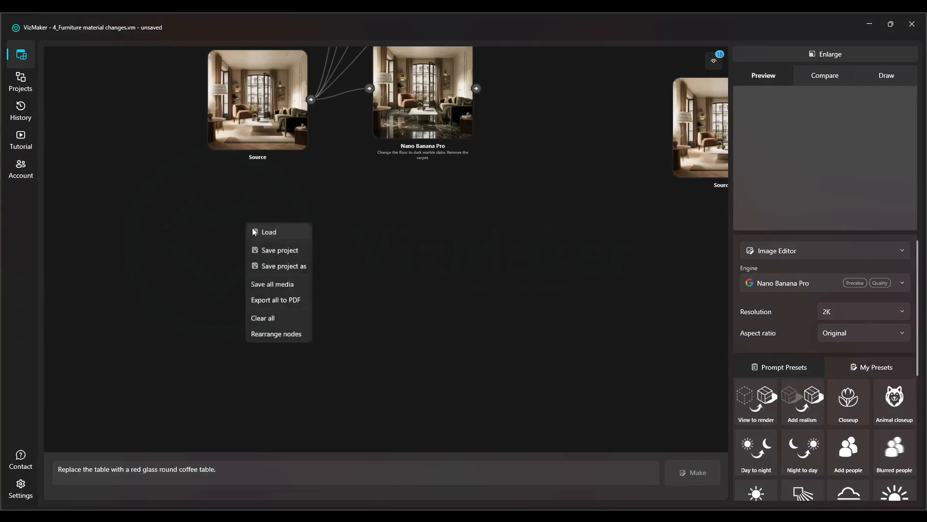
left_click(277, 251)
Load the yellow-sofa moodboard and the colorful tiles image from Mni_Course_Interior as new sources near the living-room source
right_click(277, 257)
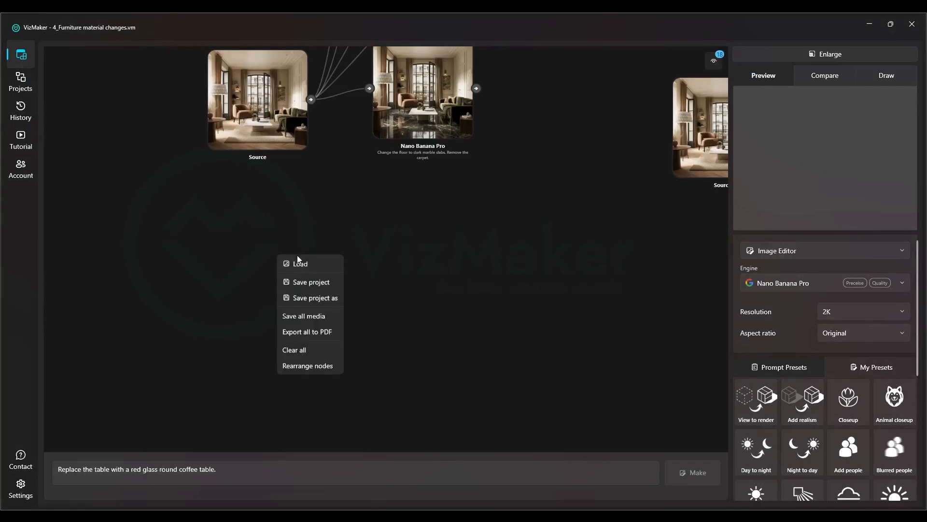
left_click(299, 262)
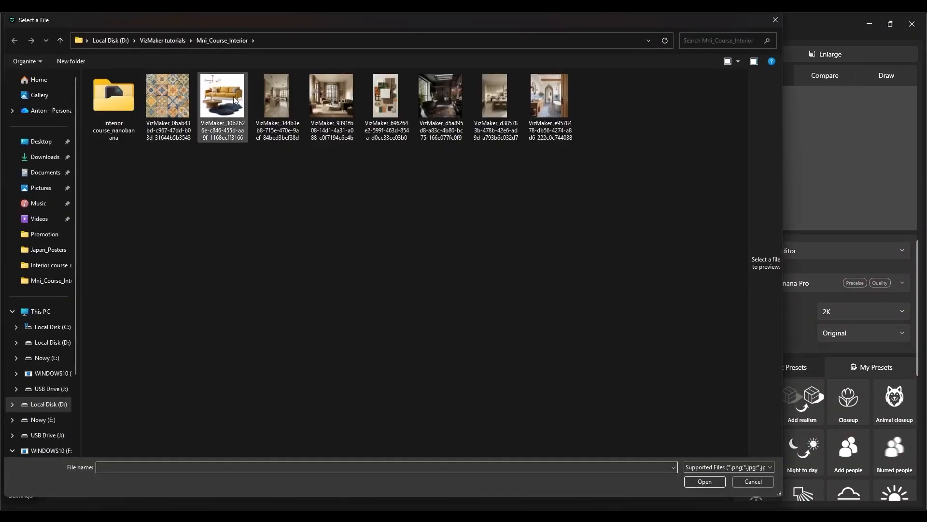
double_click(211, 102)
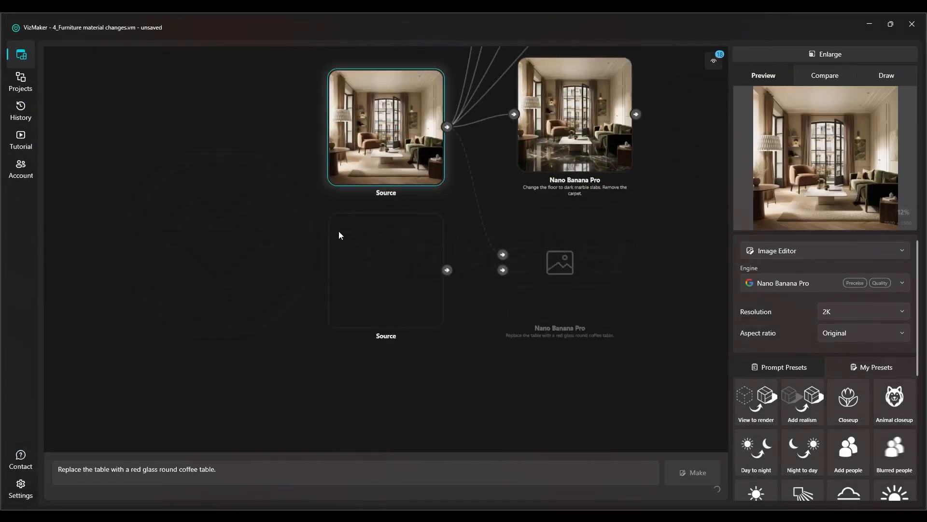
right_click(377, 280)
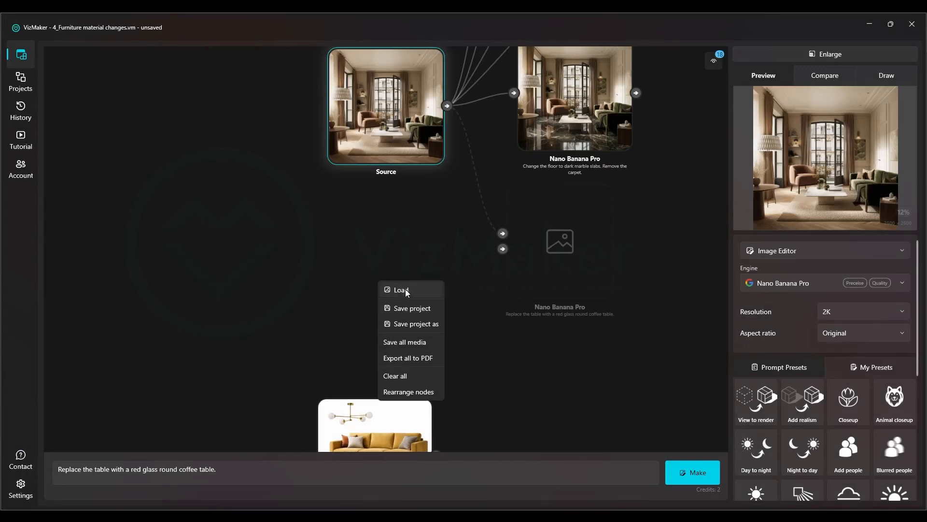
right_click(323, 251)
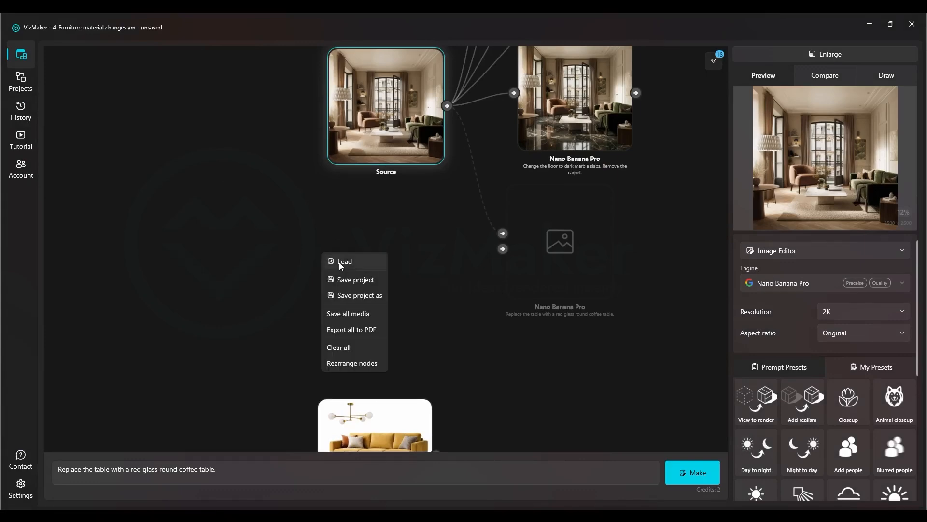
left_click(339, 262)
double_click(169, 89)
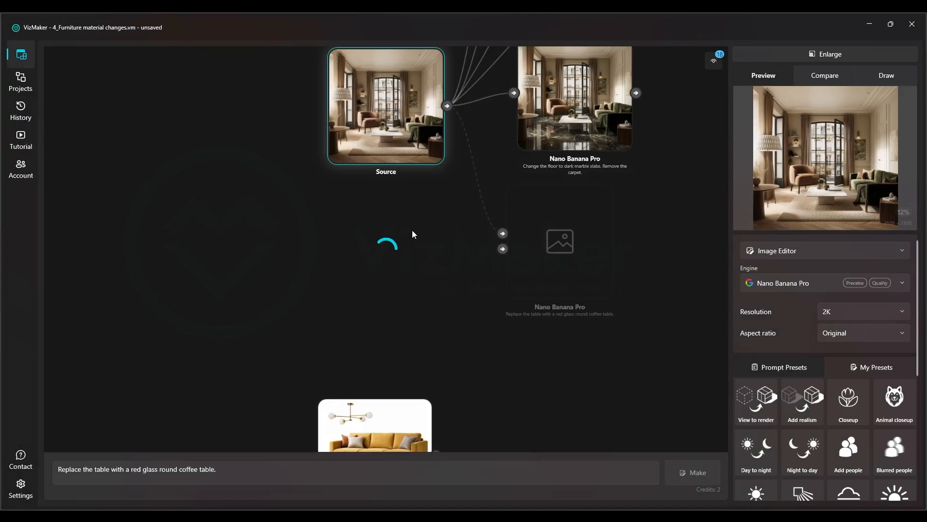
Select the existing tiled-wall result and copy its full prompt for replacing the beige wall material with the colorful tiles
scroll(375, 222, "down", 4)
left_click_drag(379, 353, 372, 372)
left_click_drag(378, 232, 335, 398)
left_click_drag(388, 296, 378, 318)
left_click_drag(509, 288, 355, 271)
scroll(510, 267, "up", 4)
double_click(506, 268)
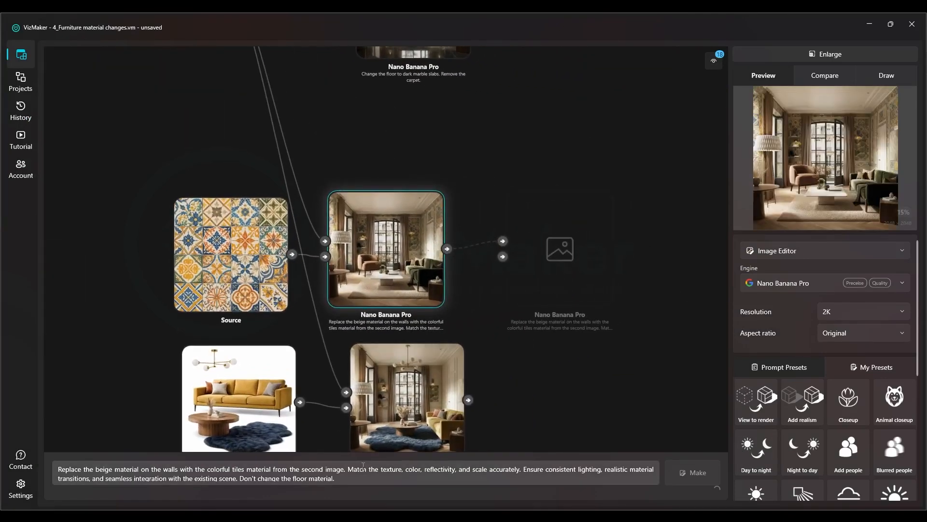
left_click_drag(355, 479, 56, 441)
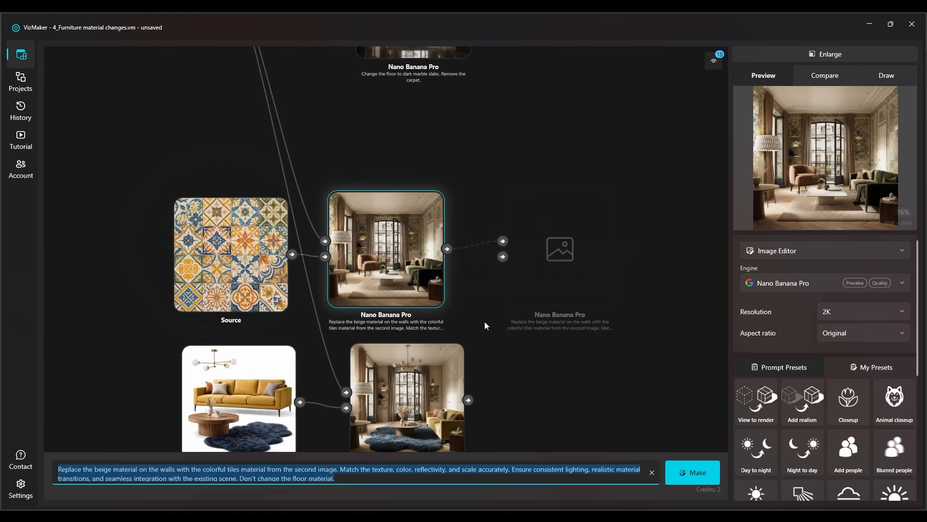
Select the living-room source, place the tiles source beneath it and connect the tiles to the new Nano Banana Pro node as second image
left_click(559, 375)
left_click_drag(230, 157, 487, 297)
left_click_drag(231, 199, 436, 232)
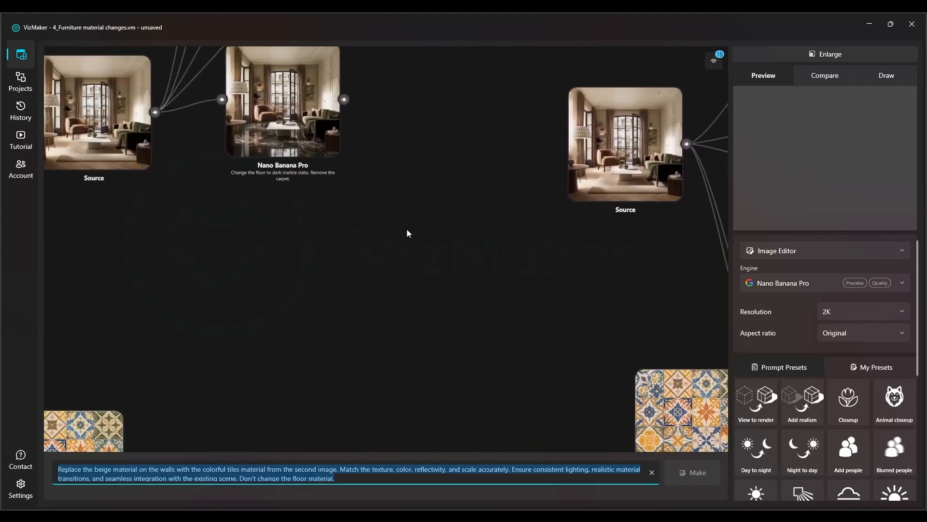
scroll(276, 173, "down", 2)
left_click(143, 148)
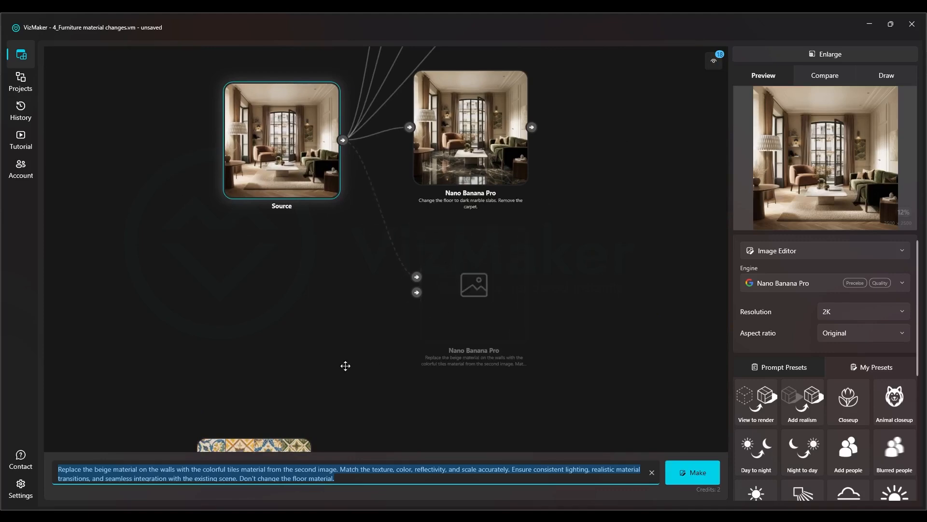
left_click_drag(346, 366, 325, 301)
left_click_drag(246, 416, 254, 219)
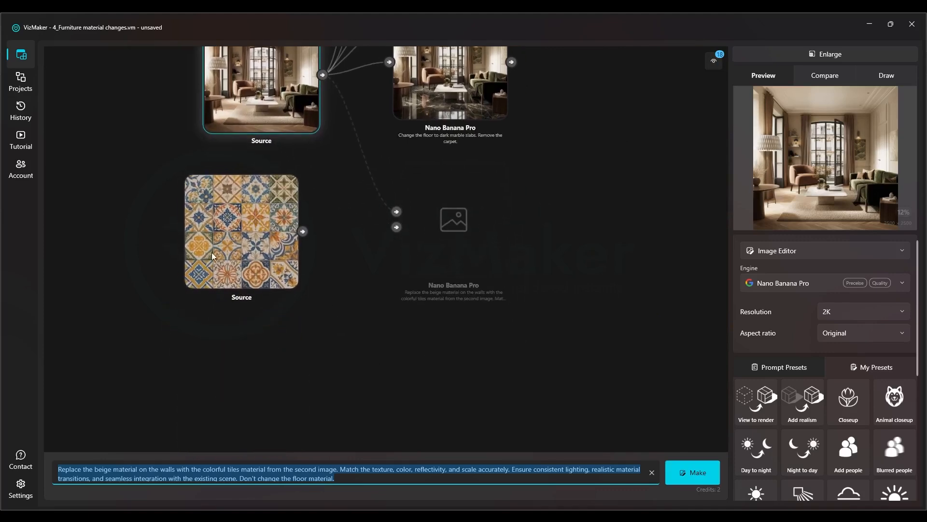
left_click_drag(401, 229, 400, 229)
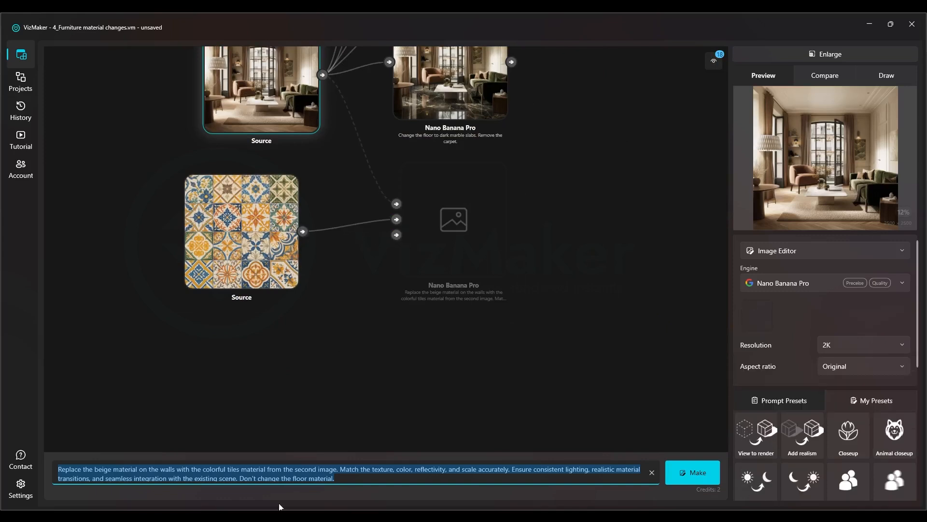
Review the tile-wall prompt phrase by phrase: material replacement, texture and scale matching, seamless integration, and keeping the floor material
left_click(351, 478)
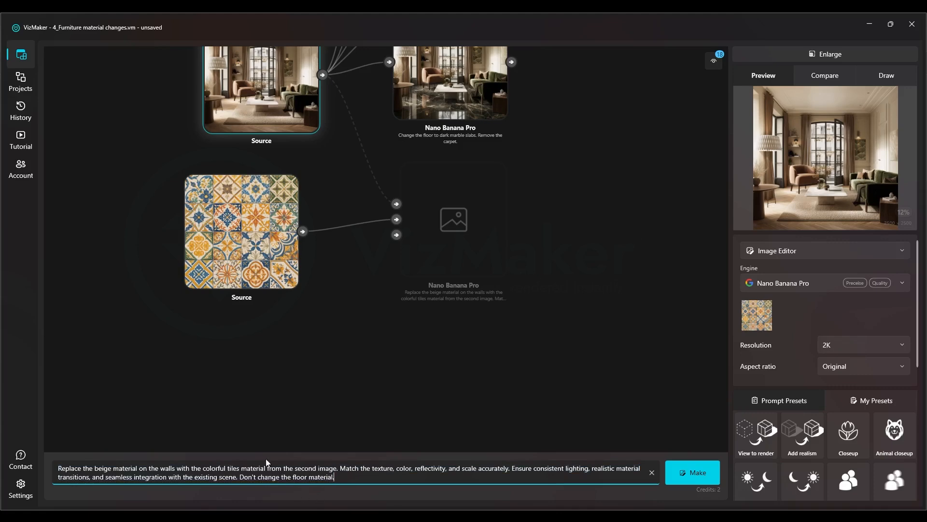
left_click_drag(83, 468, 165, 468)
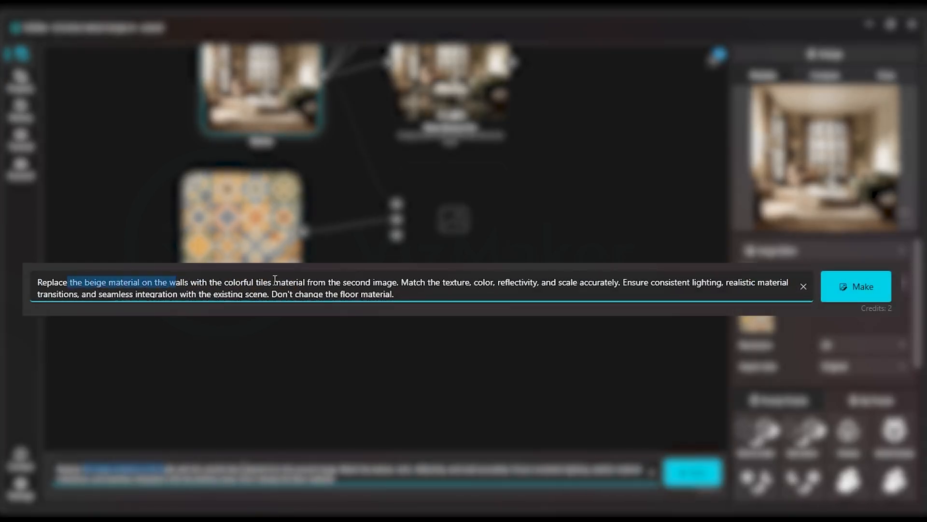
left_click(207, 282)
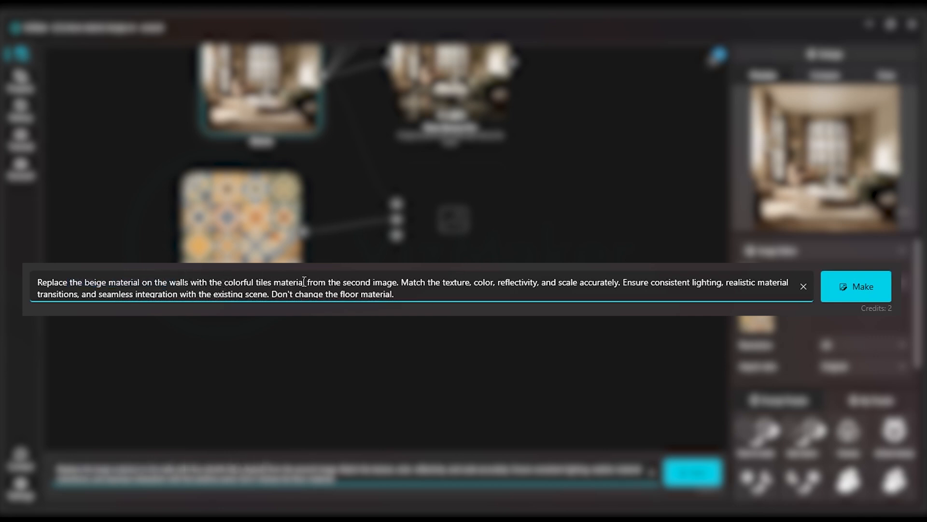
left_click_drag(402, 282, 510, 284)
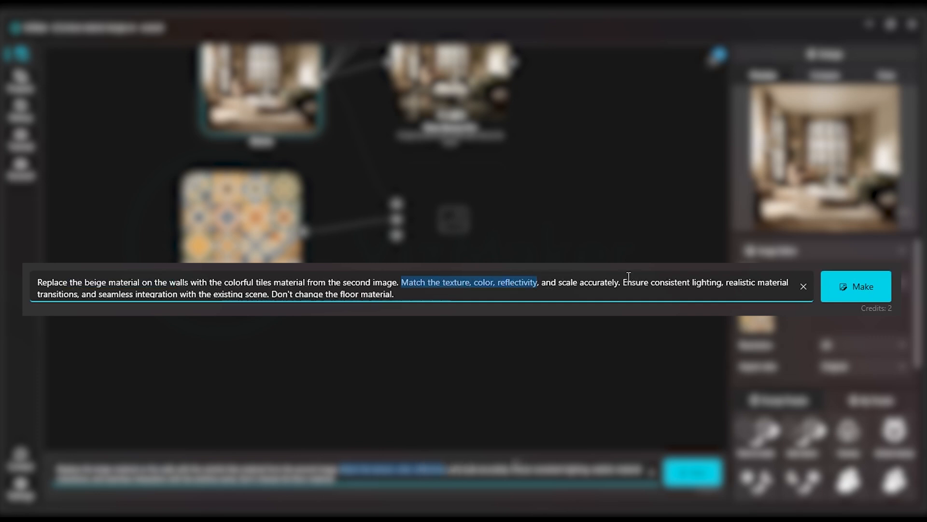
left_click_drag(727, 285, 102, 305)
double_click(152, 293)
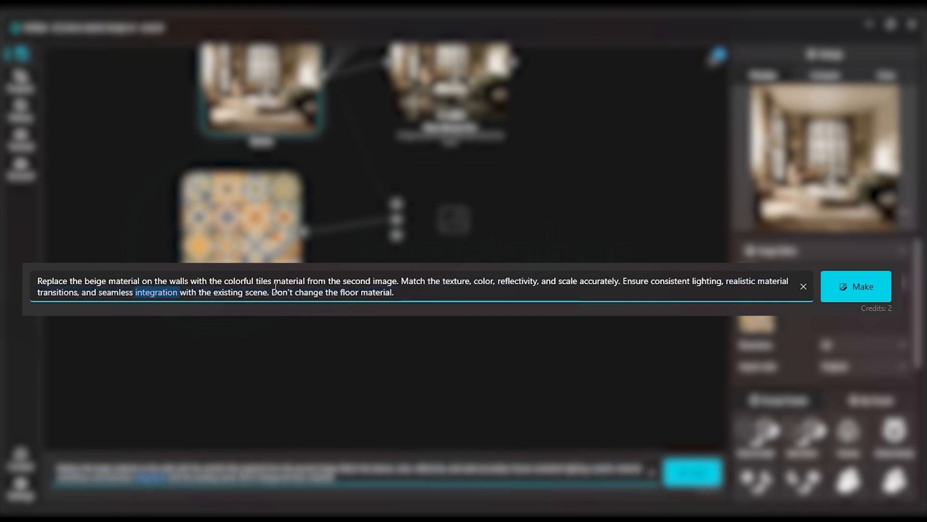
mouse_move(272, 290)
left_mouse_down()
mouse_move(390, 280)
mouse_move(399, 291)
mouse_move(255, 281)
mouse_move(272, 293)
left_mouse_up()
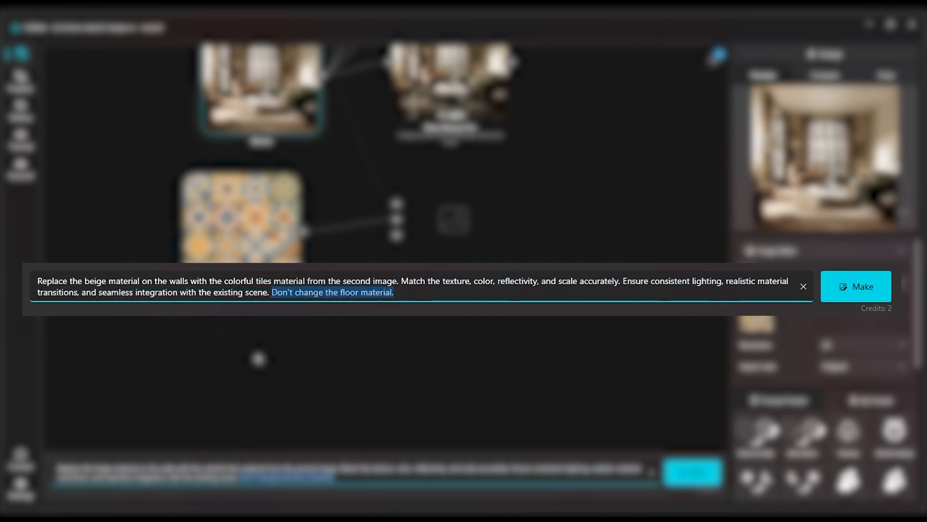
Generate the living-room variant with colorful tiles on the walls
left_click_drag(348, 348, 342, 386)
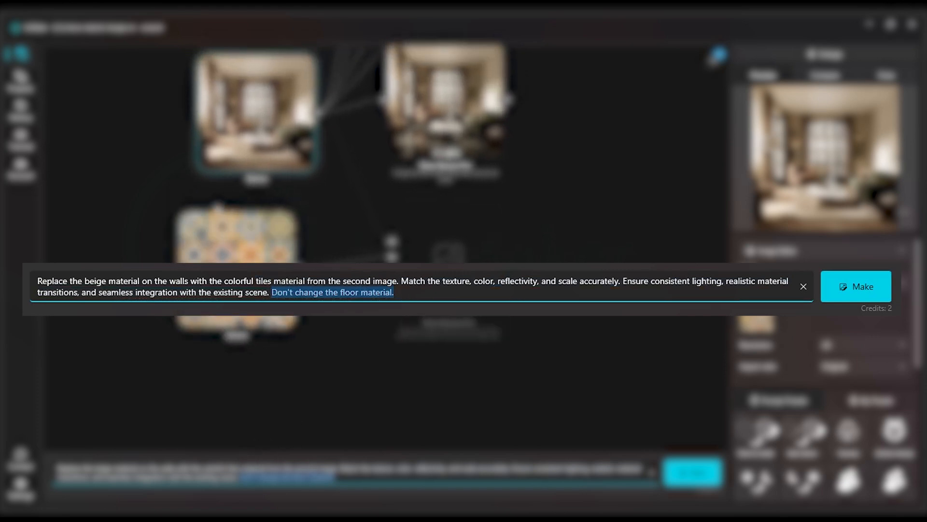
left_click(409, 292)
left_click(865, 286)
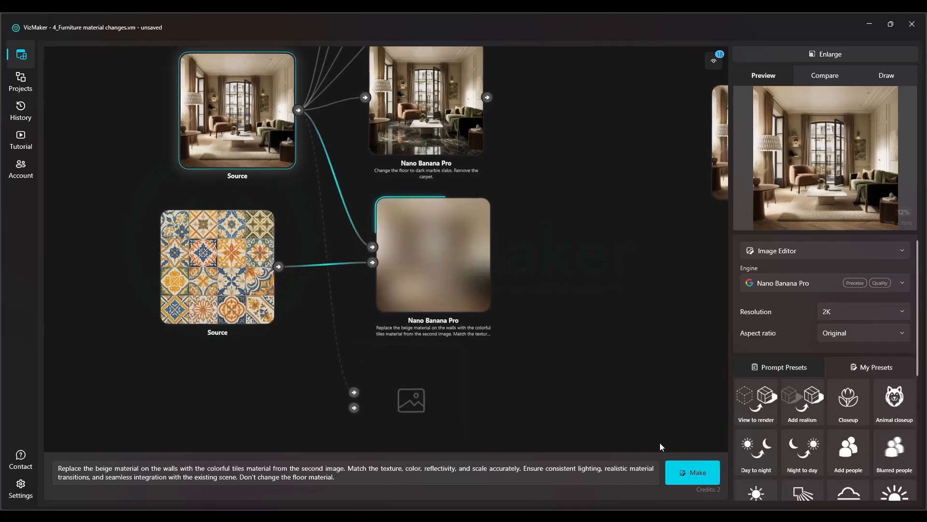
Take the moodboard interior-design prompt from the existing yellow-sofa result and select the original living-room source to reuse it
scroll(203, 145, "down", 4)
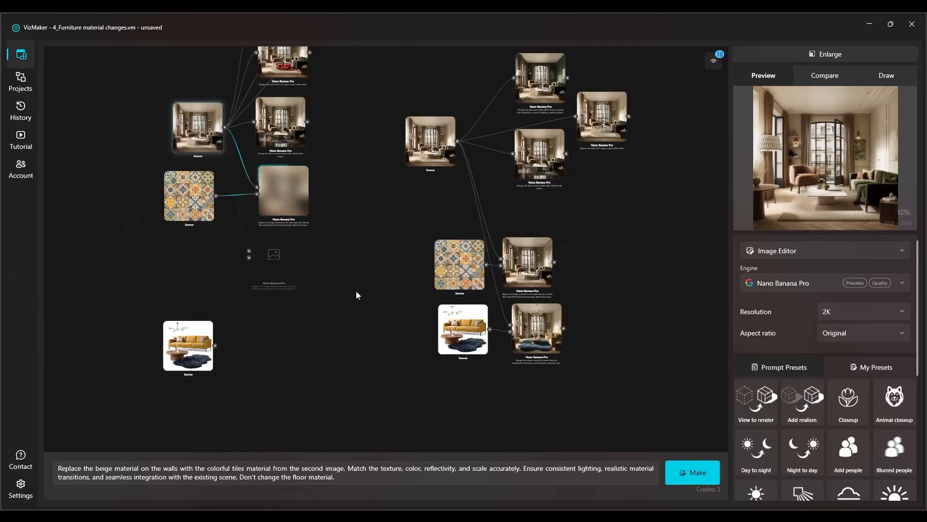
double_click(530, 329)
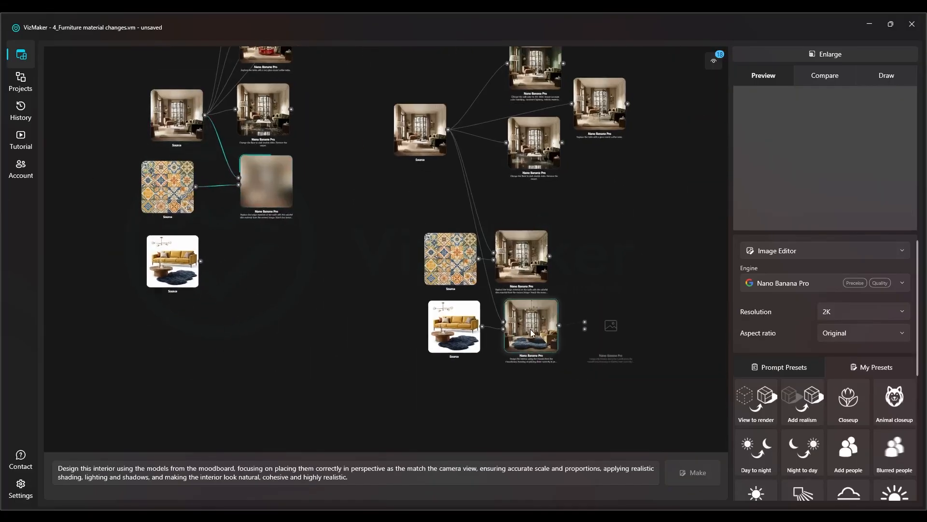
left_click_drag(382, 478, 56, 468)
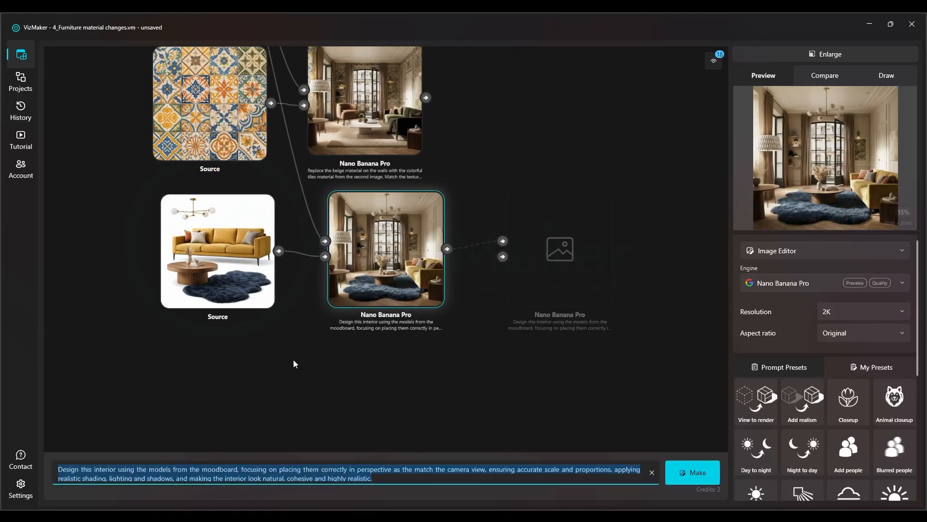
scroll(434, 357, "down", 5)
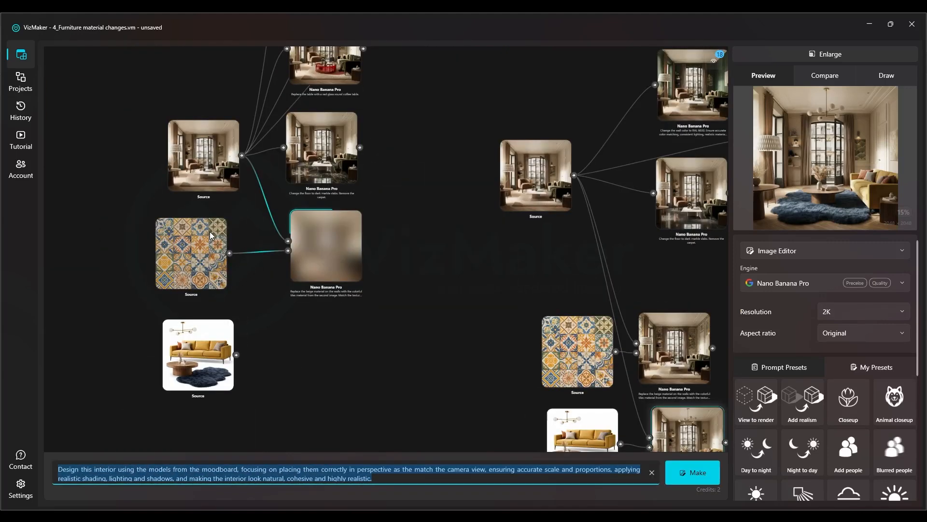
double_click(213, 170)
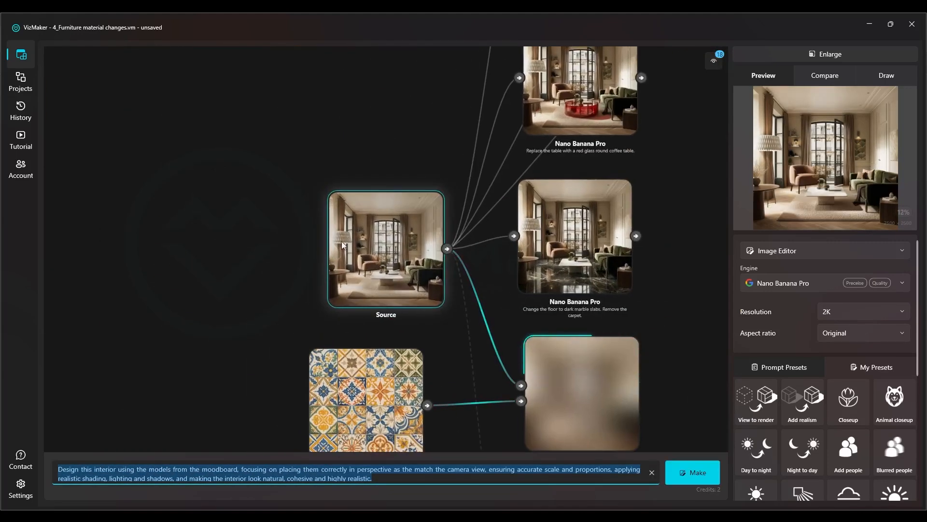
Connect the yellow-sofa moodboard source to the new Nano Banana Pro node as its second image
left_click_drag(476, 376, 365, 178)
scroll(427, 339, "up", 2)
left_click_drag(283, 308, 374, 301)
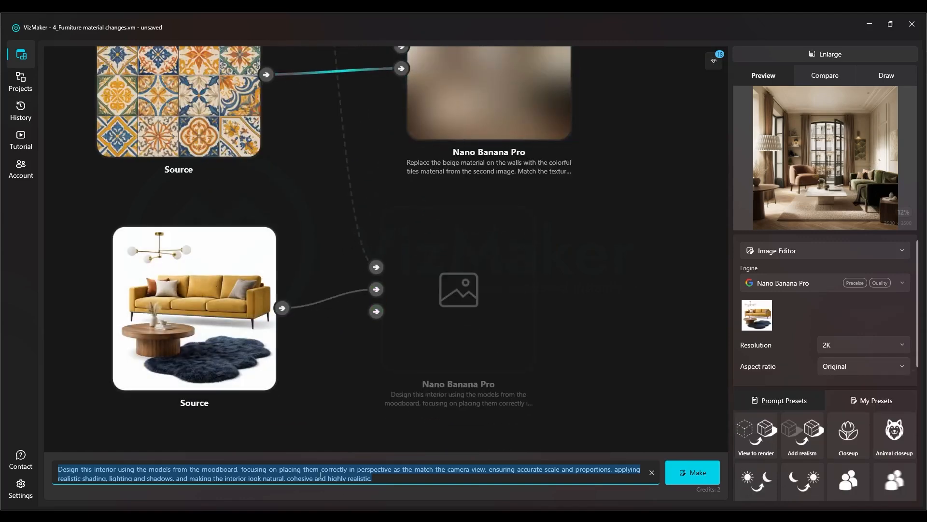
Review the moodboard image and its prompt phrase by phrase: moodboard models, perspective placement, scale and proportions, shadows and realism
left_click(389, 477)
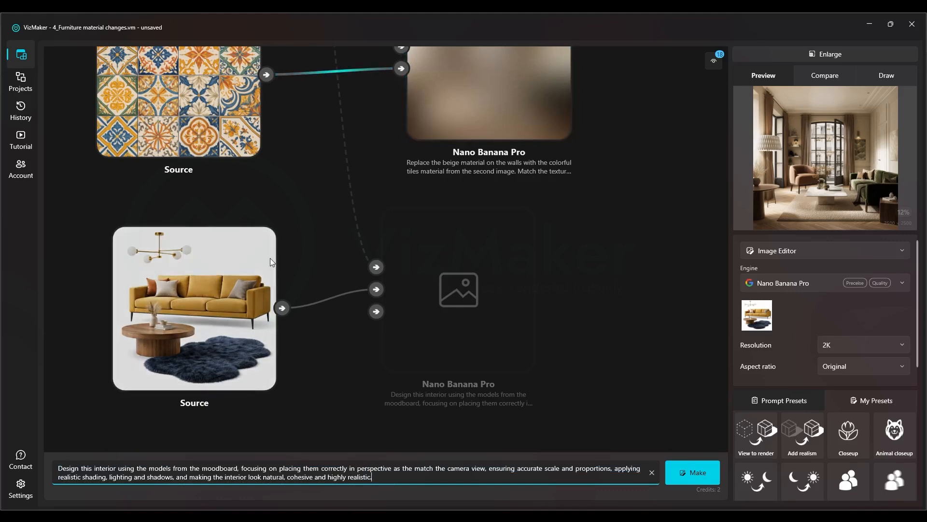
scroll(211, 379, "down", 2)
scroll(226, 405, "up", 4)
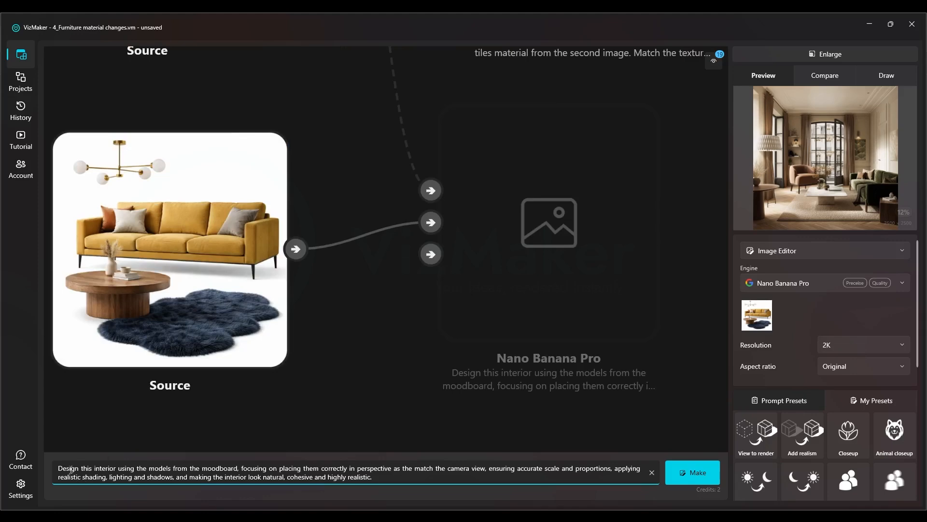
left_click_drag(79, 468, 211, 468)
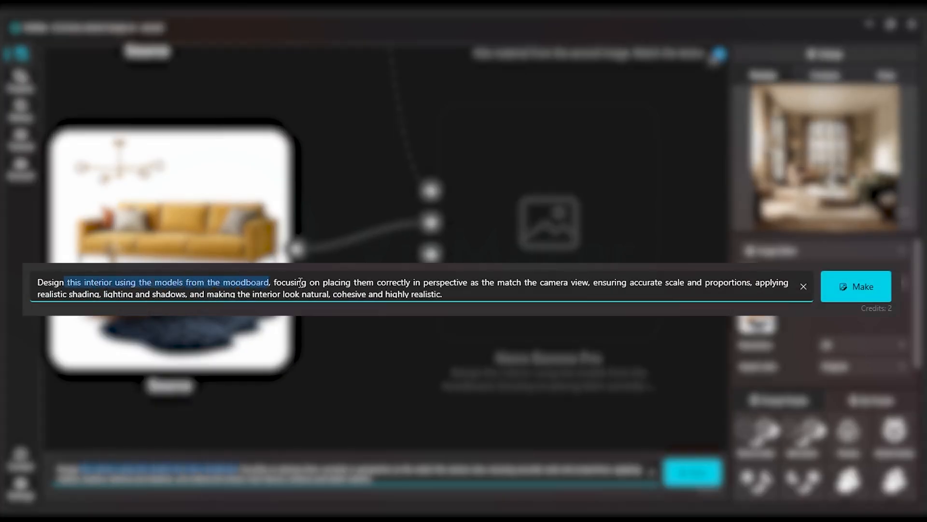
left_click_drag(282, 469, 576, 469)
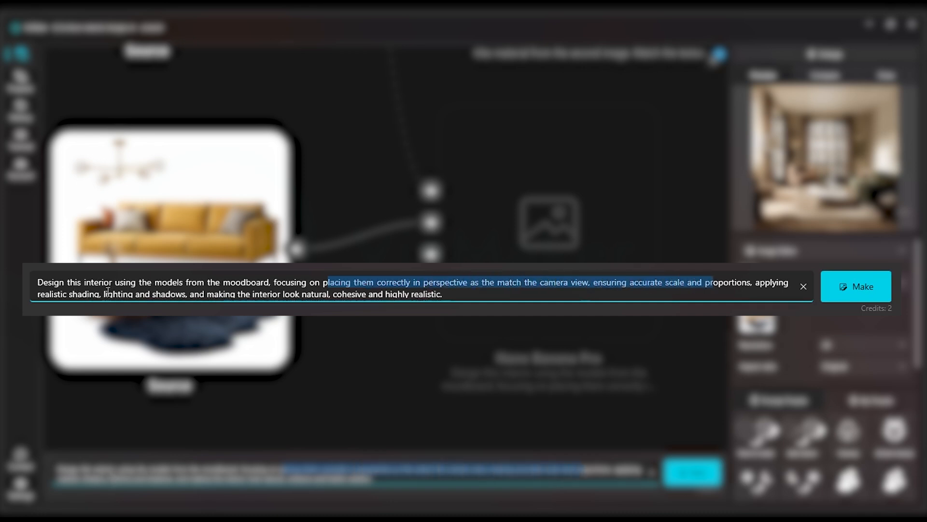
left_click_drag(179, 477, 237, 477)
left_click_drag(309, 292, 342, 293)
left_click_drag(374, 293, 450, 291)
left_click(449, 292)
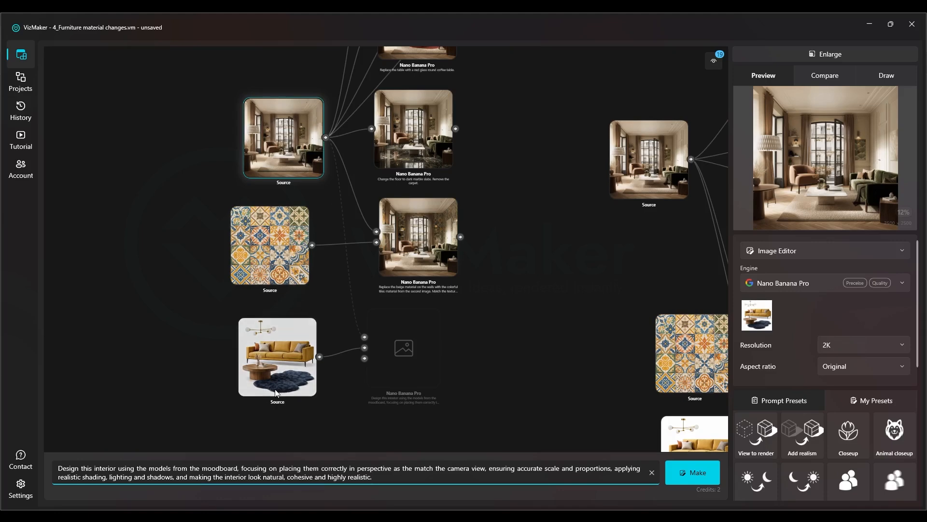
Check the moodboard furniture once more and generate the living-room variant that uses it
scroll(282, 392, "up", 3)
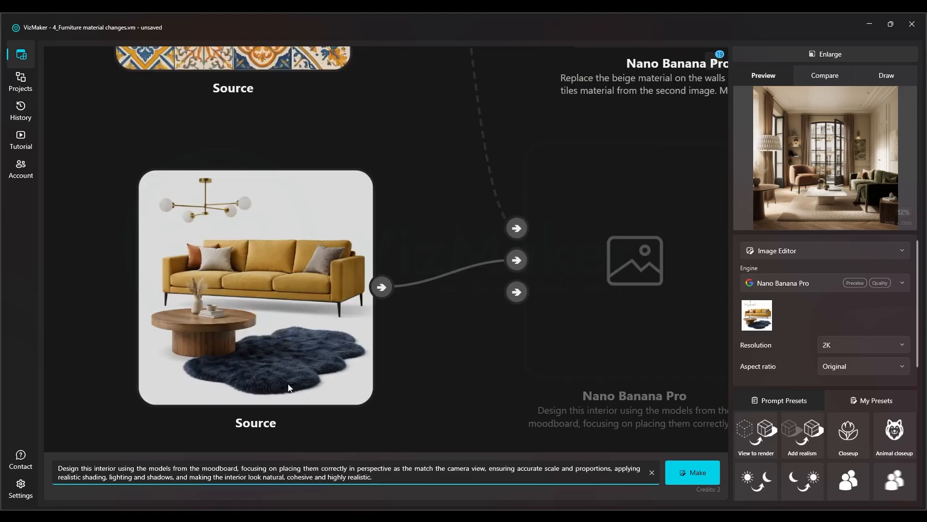
scroll(291, 376, "down", 3)
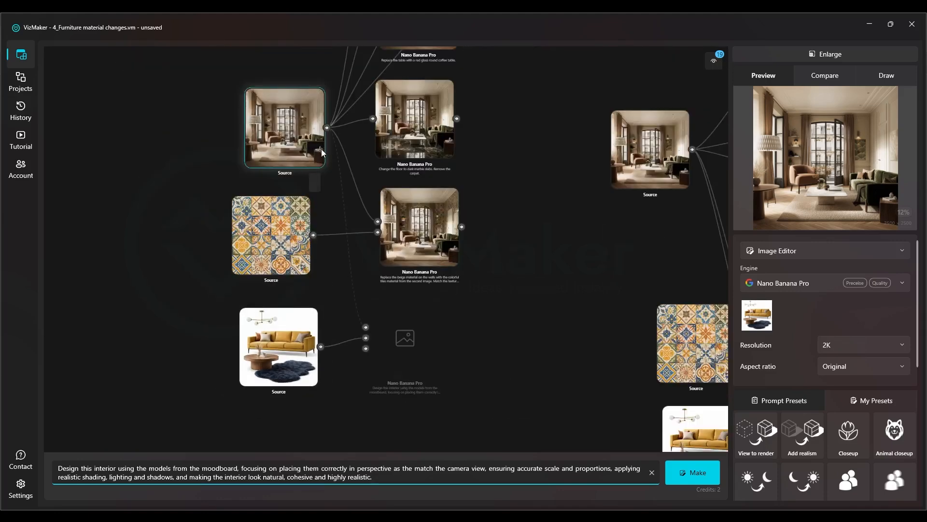
left_click(688, 473)
left_click_drag(378, 244, 406, 245)
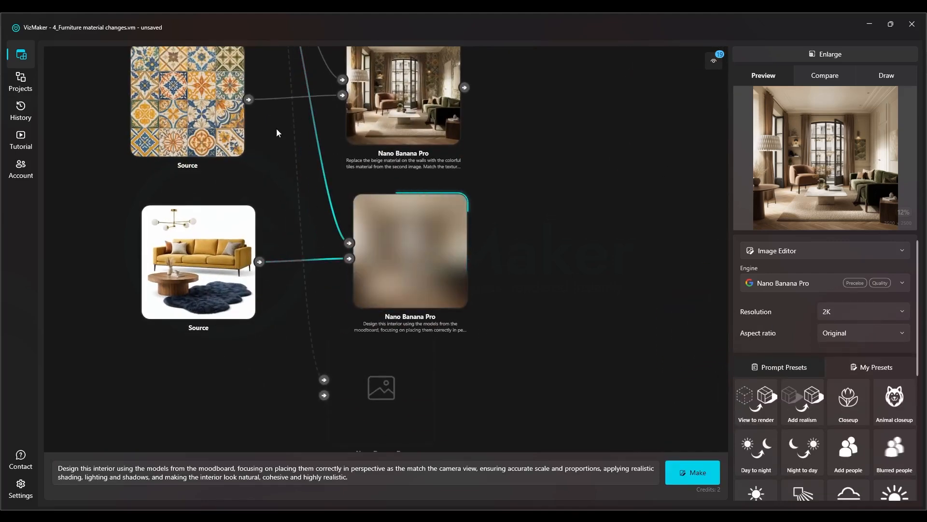
Open the tiled-wall result in the enlarged preview and examine the tile pattern and perspective on the wall around the door
left_click_drag(275, 134, 318, 247)
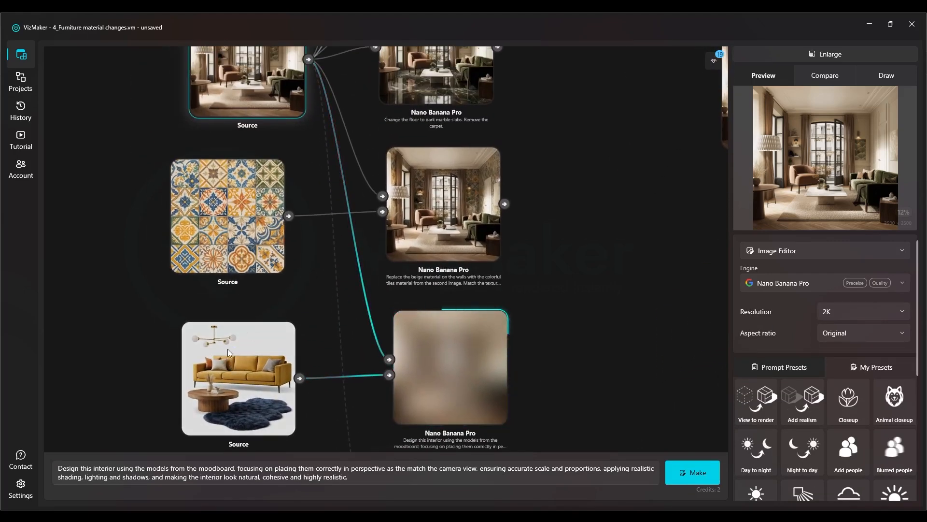
left_click_drag(288, 80, 280, 149)
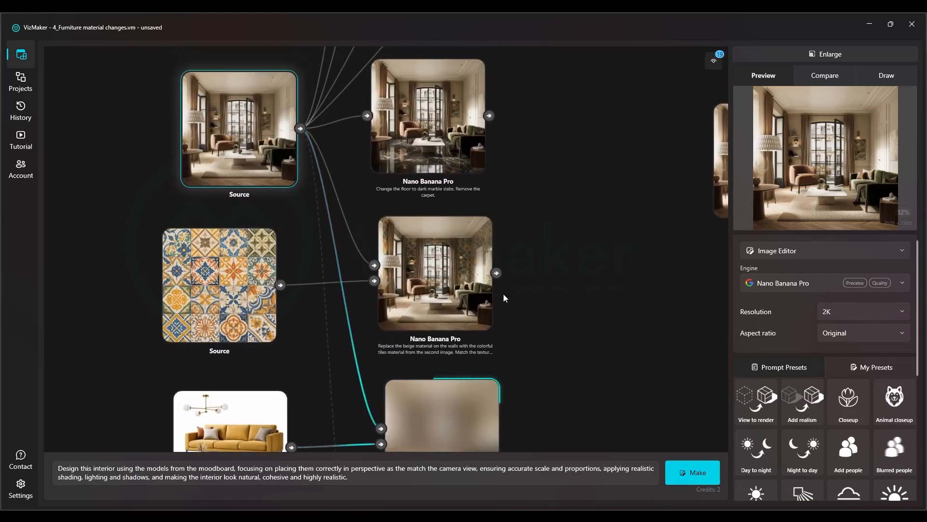
scroll(502, 295, "up", 5)
left_click(325, 212)
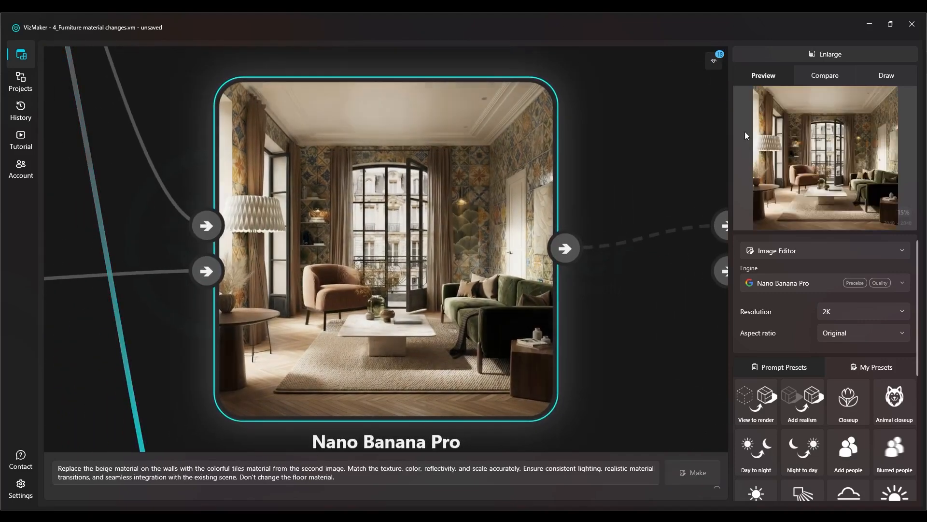
left_click(837, 57)
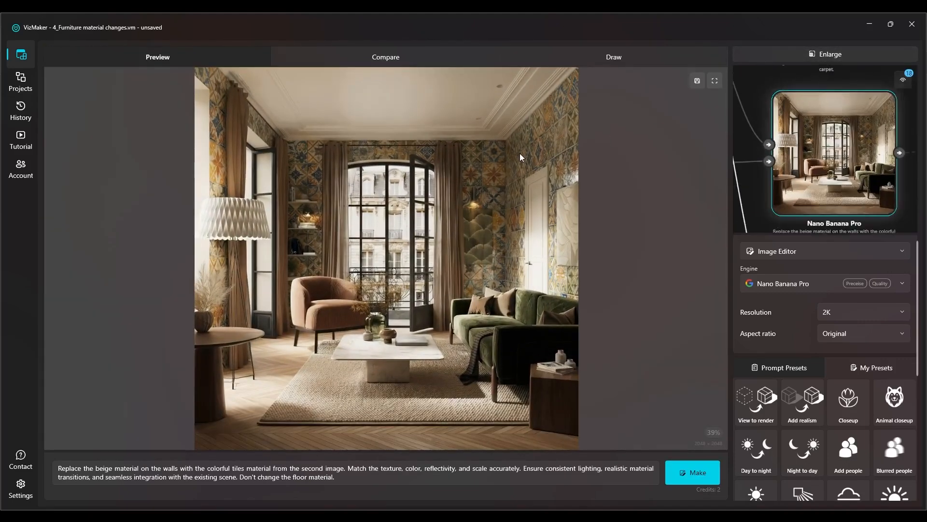
scroll(558, 141, "up", 3)
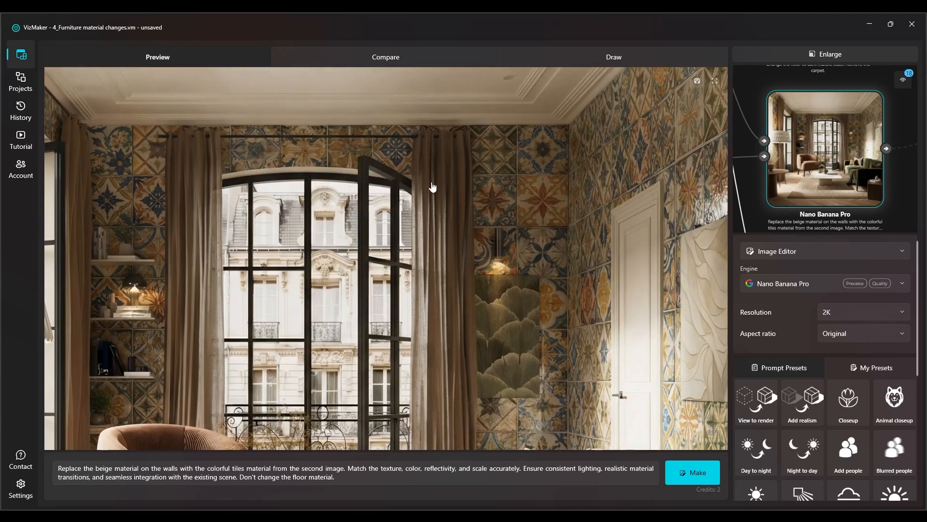
scroll(696, 219, "up", 5)
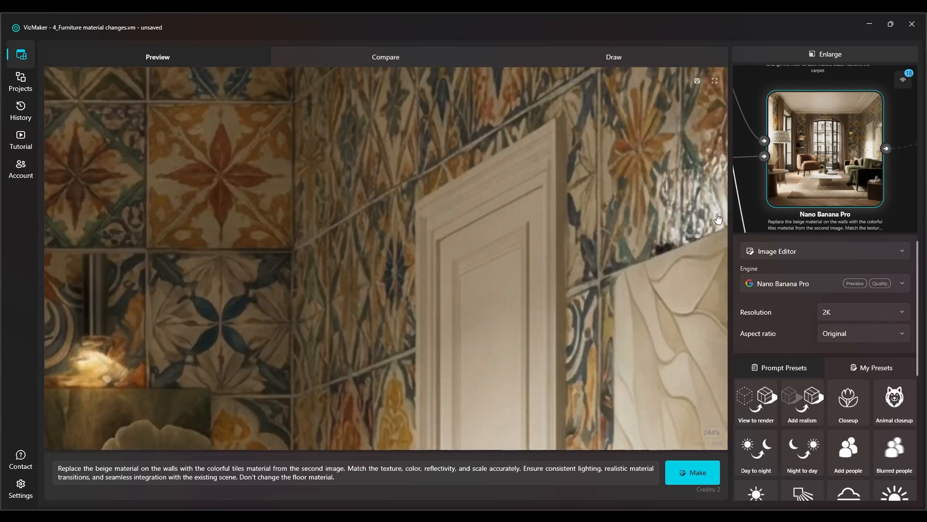
scroll(579, 218, "down", 5)
scroll(342, 185, "down", 3)
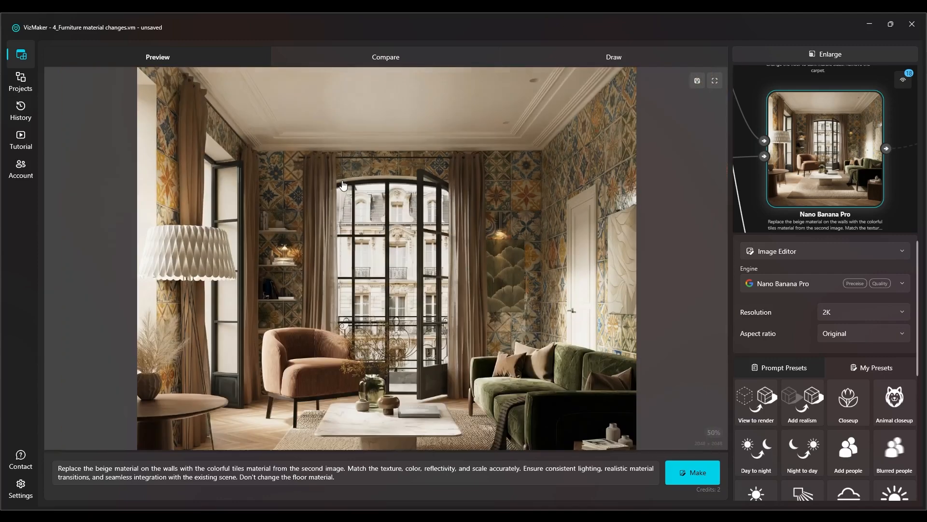
Examine the tiles behind the shelves and beside the curtains in the enlarged tiled-wall result
left_click_drag(269, 155, 212, 68)
left_click_drag(475, 215, 484, 284)
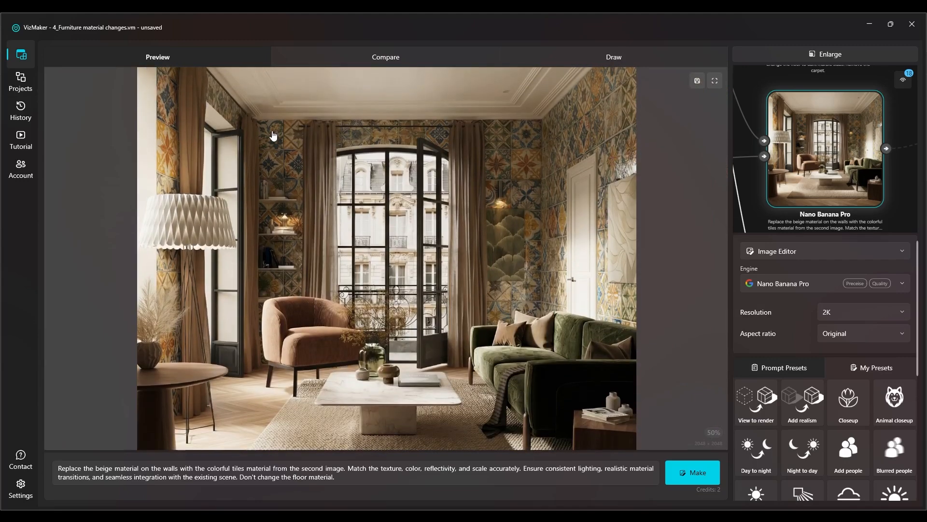
scroll(297, 207, "up", 5)
scroll(198, 209, "down", 2)
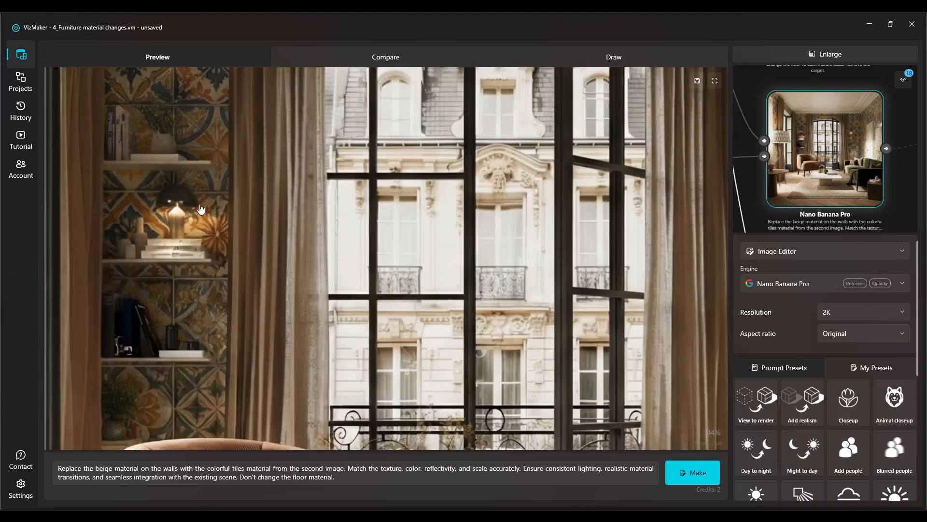
left_click_drag(185, 300, 190, 89)
scroll(465, 235, "down", 2)
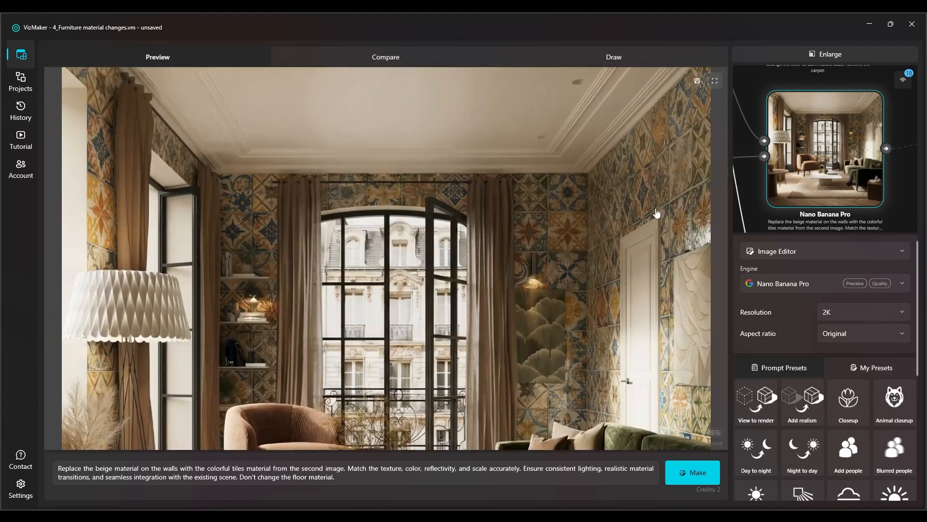
Examine the tiles around the wall lamp, artwork and ceiling edge, and return from the enlarged preview to the node canvas
scroll(608, 290, "up", 3)
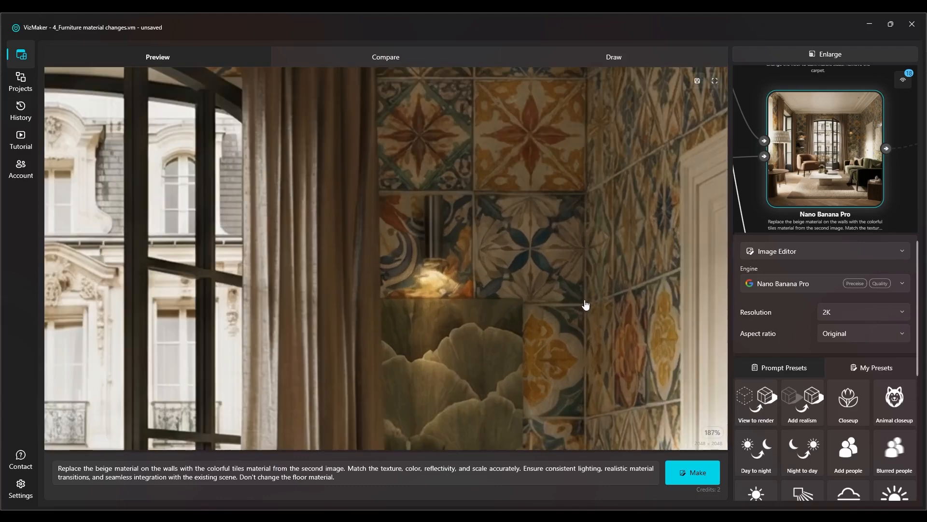
scroll(576, 236, "down", 5)
mouse_move(492, 228)
left_mouse_down()
mouse_move(497, 108)
mouse_move(508, 234)
left_mouse_up()
scroll(212, 140, "up", 3)
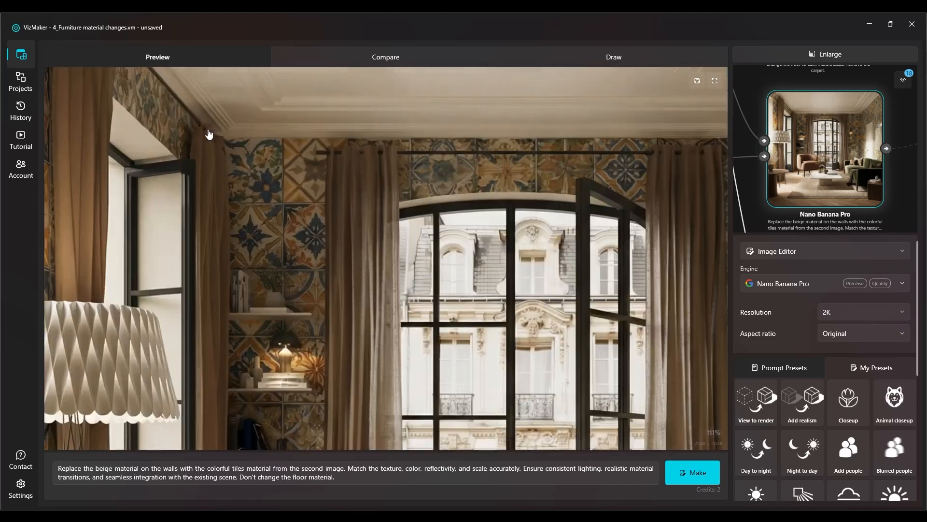
scroll(125, 117, "up", 4)
scroll(264, 220, "down", 8)
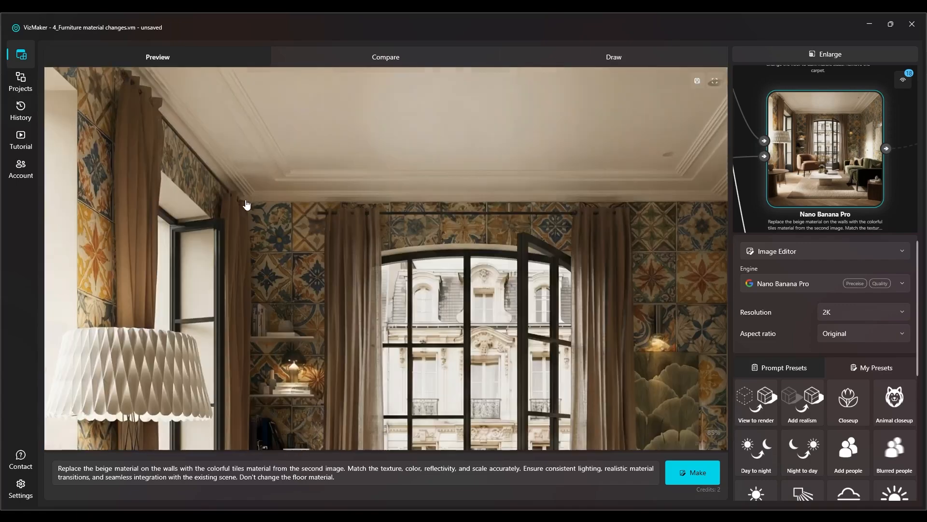
scroll(541, 139, "down", 1)
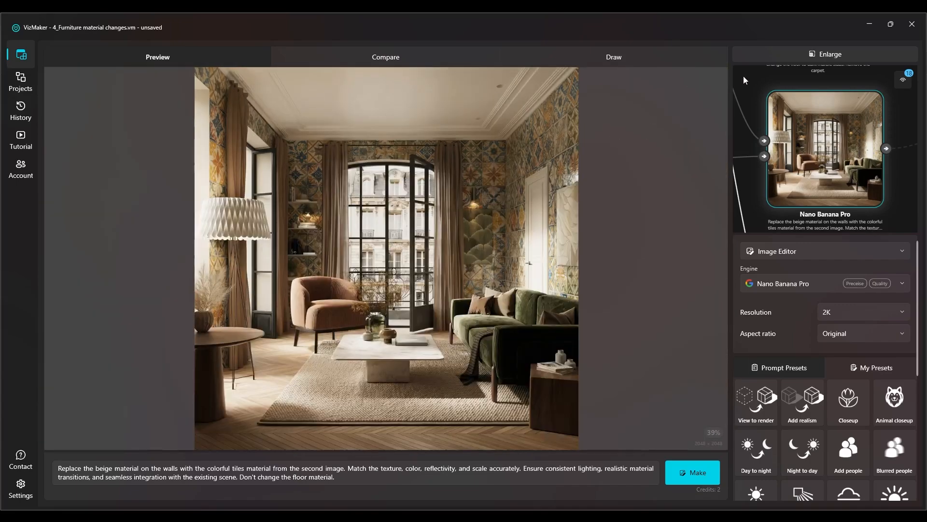
left_click(795, 54)
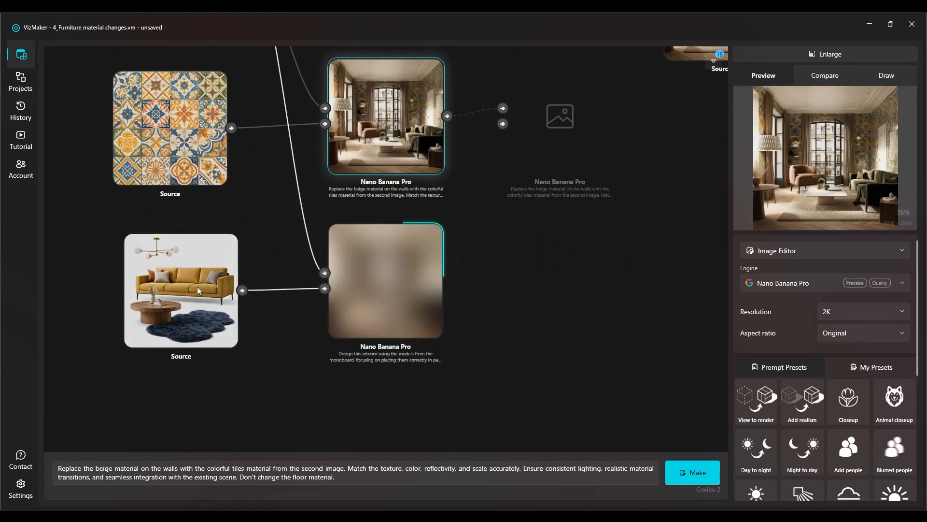
Shift the moodboard source and its generating result node slightly left to line them up beneath the tiles source and tiled-wall result
left_click_drag(197, 286, 188, 281)
left_click_drag(353, 274, 339, 275)
left_click_drag(328, 197, 300, 206)
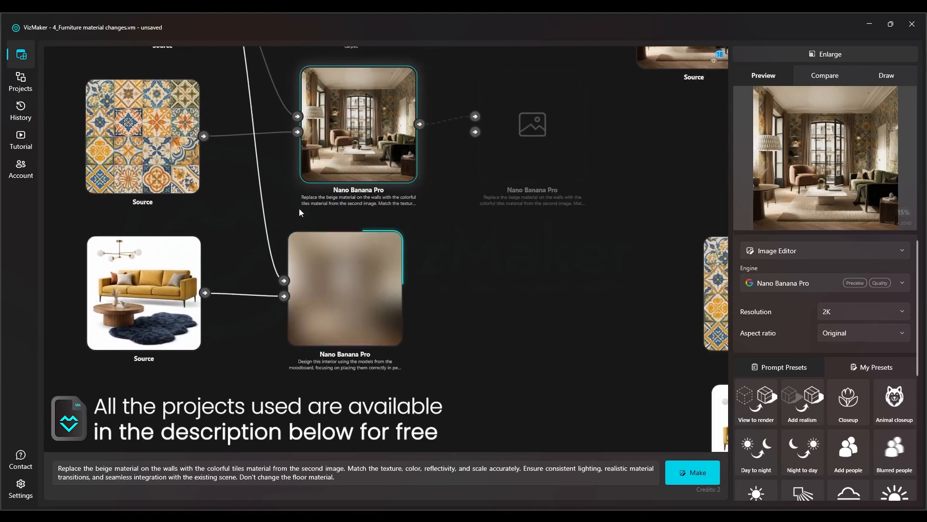
Select the finished furniture result and examine its sofa, coffee table, rug and chandelier against the moodboard
scroll(175, 234, "up", 5)
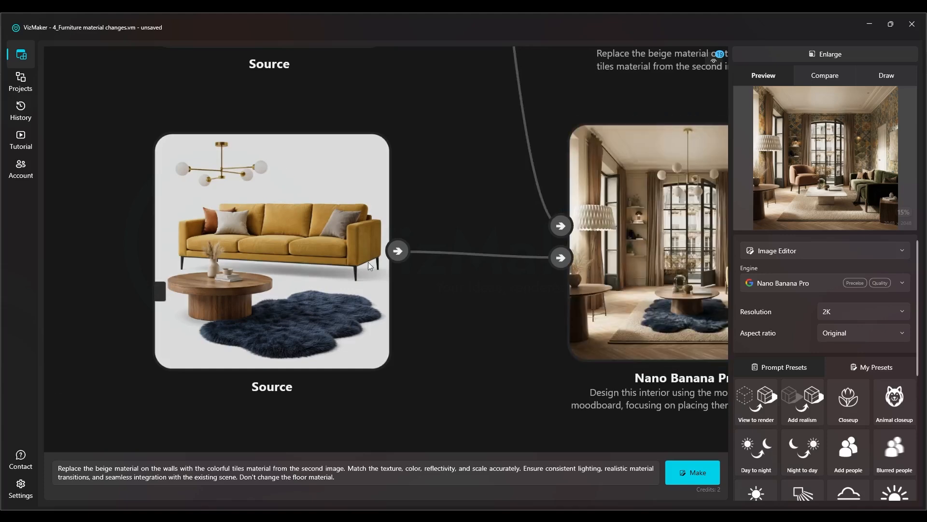
left_click_drag(435, 240, 225, 211)
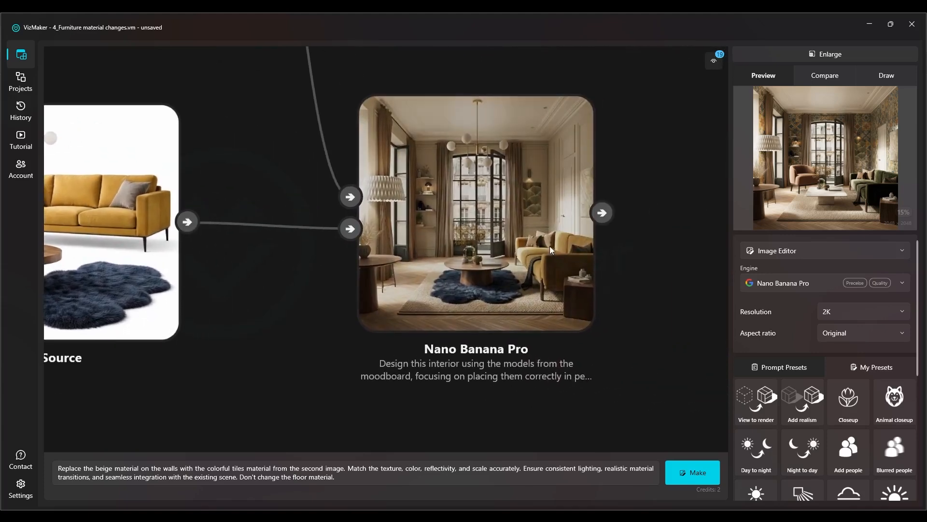
scroll(526, 260, "down", 3)
left_click(461, 227)
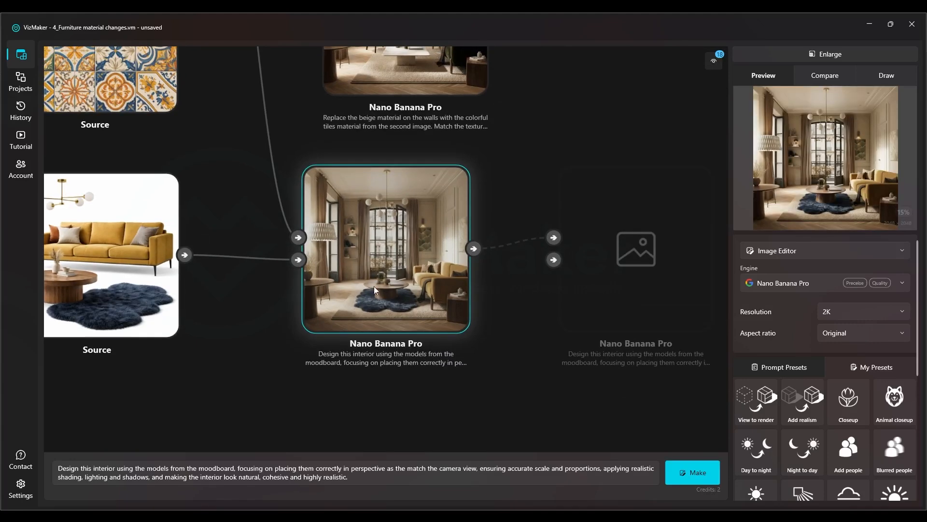
left_click_drag(103, 293, 127, 286)
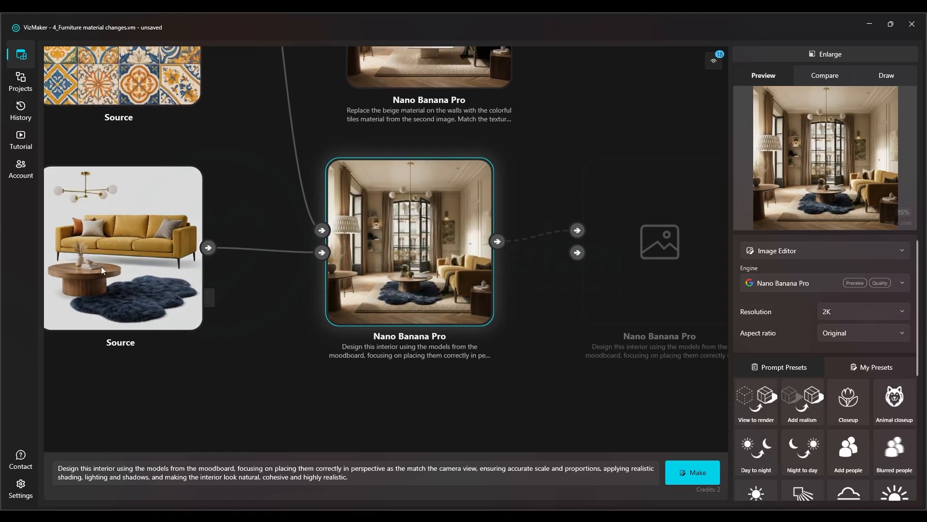
scroll(427, 316, "up", 5)
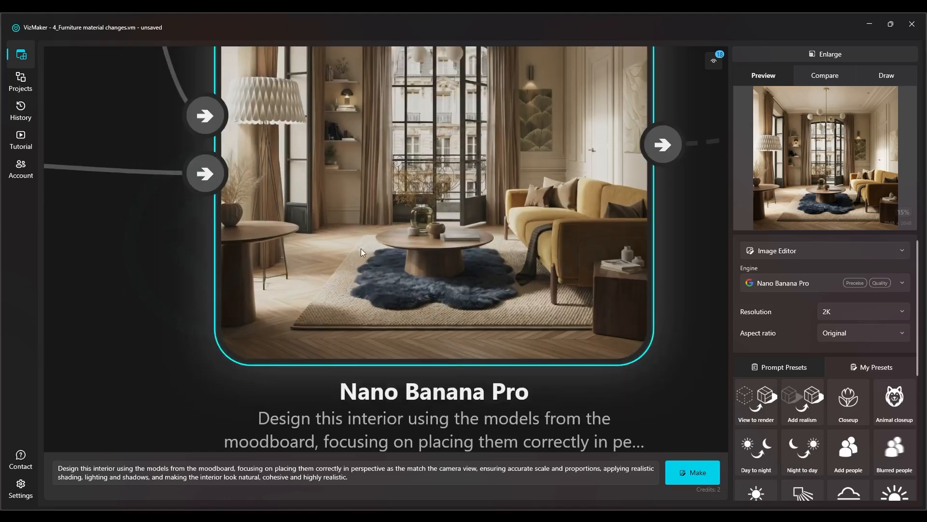
scroll(438, 261, "down", 3)
scroll(453, 275, "down", 2)
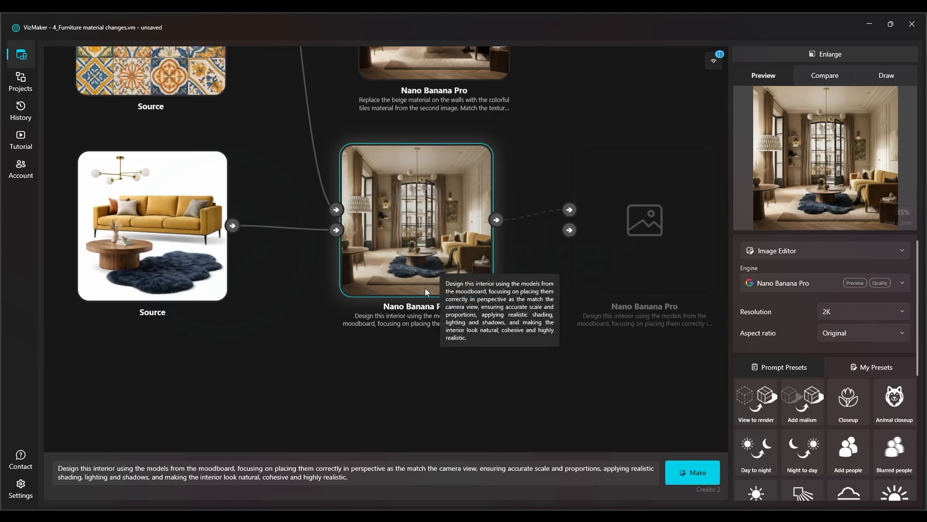
Set the furniture result as comparison image A and the yellow-sofa moodboard as comparison image B
left_click_drag(421, 198, 430, 193)
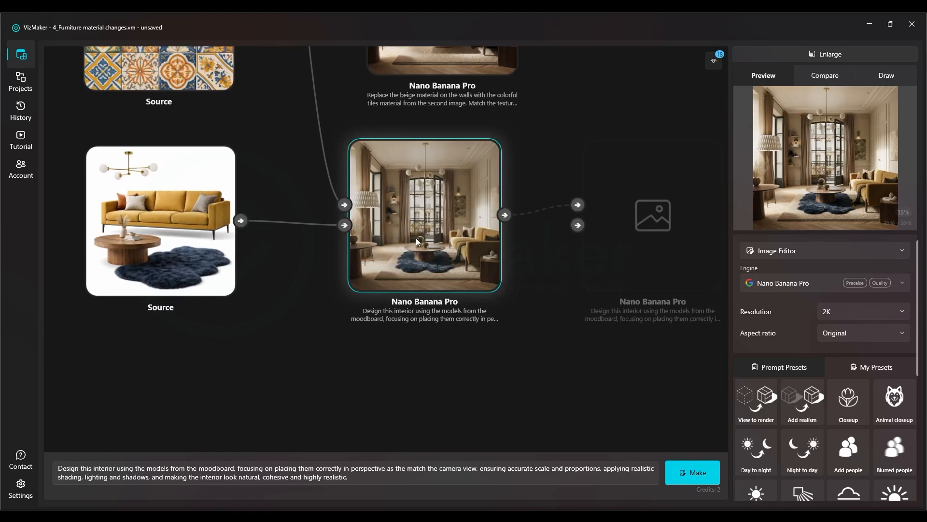
right_click(423, 207)
left_click(438, 218)
left_click_drag(342, 170, 428, 410)
scroll(339, 290, "down", 5)
right_click(312, 367)
left_click(332, 387)
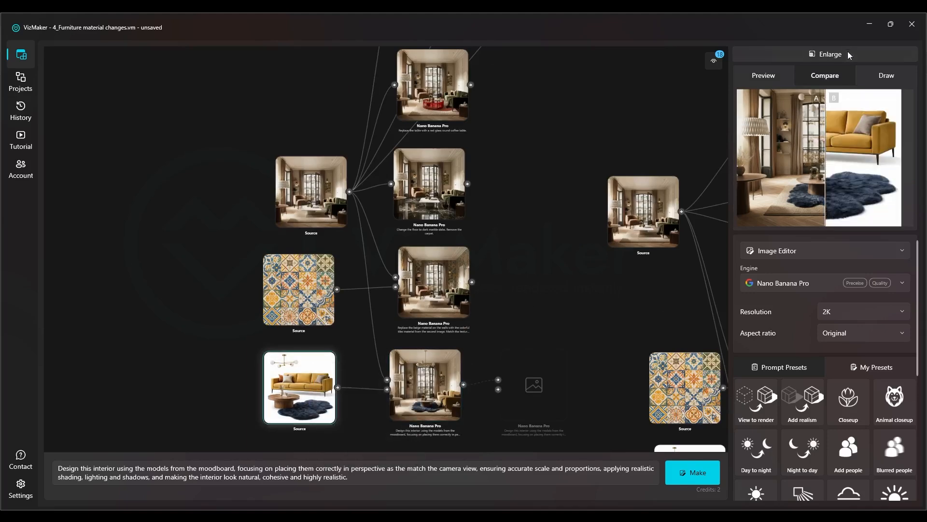
Enlarge the comparison and sweep the divider across it to view the full moodboard and most of the furnished room
left_click(822, 52)
left_click_drag(391, 244, 191, 232)
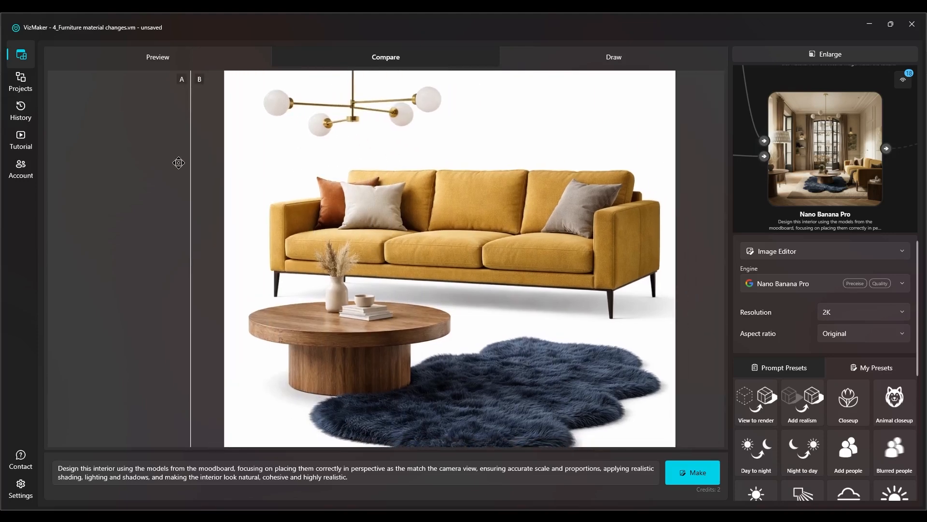
left_click_drag(191, 160, 560, 145)
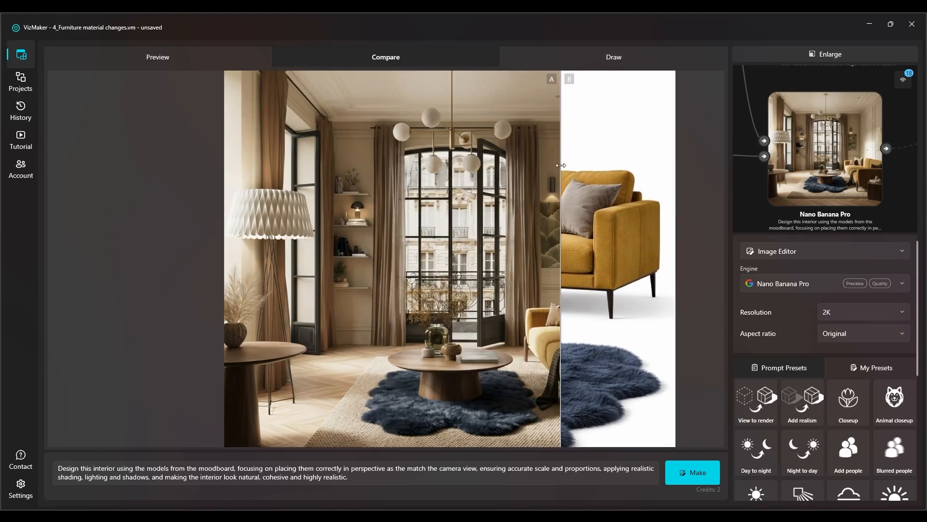
Sweep the comparison divider across the full image to inspect the whole moodboard and the whole furnished living room
left_click_drag(561, 165, 205, 230)
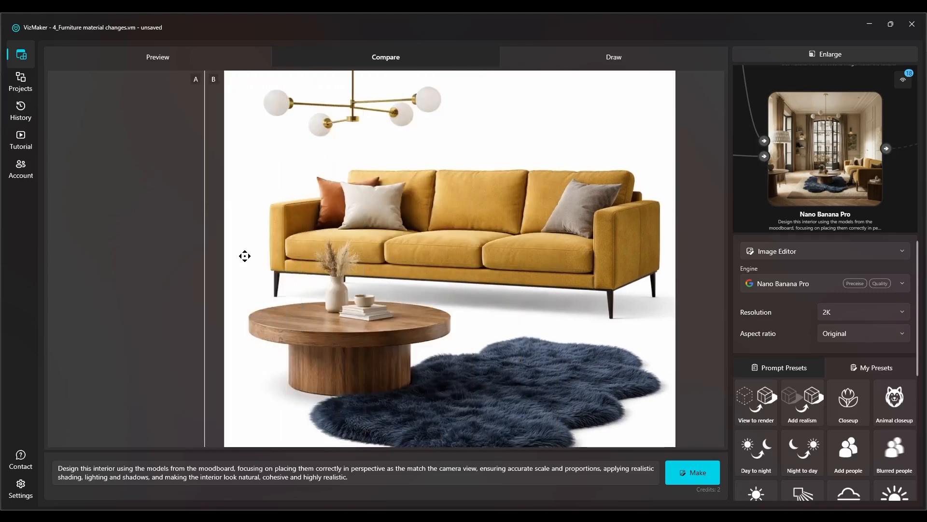
left_click_drag(205, 209, 681, 227)
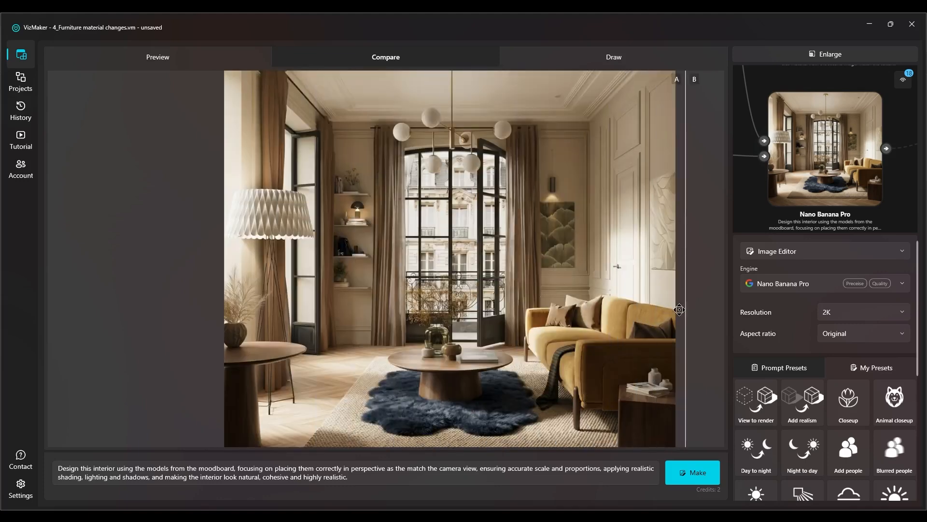
left_click_drag(687, 309, 648, 314)
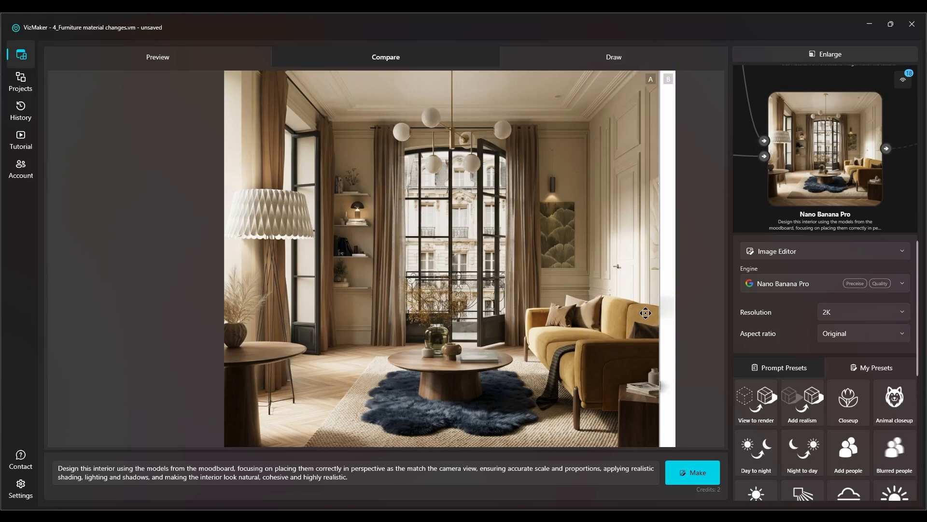
mouse_move(664, 304)
left_mouse_down()
mouse_move(261, 290)
mouse_move(225, 314)
mouse_move(532, 296)
mouse_move(592, 312)
mouse_move(674, 300)
left_mouse_up()
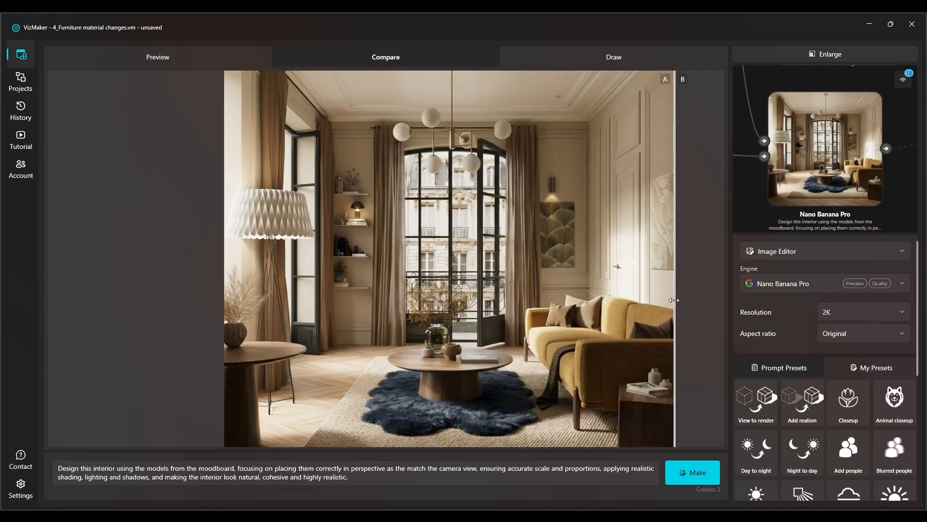
Return the node graph to the large view and preview the furniture result with the dried-grass vase on its coffee table
left_click(805, 48)
scroll(320, 259, "down", 5)
scroll(494, 324, "up", 10)
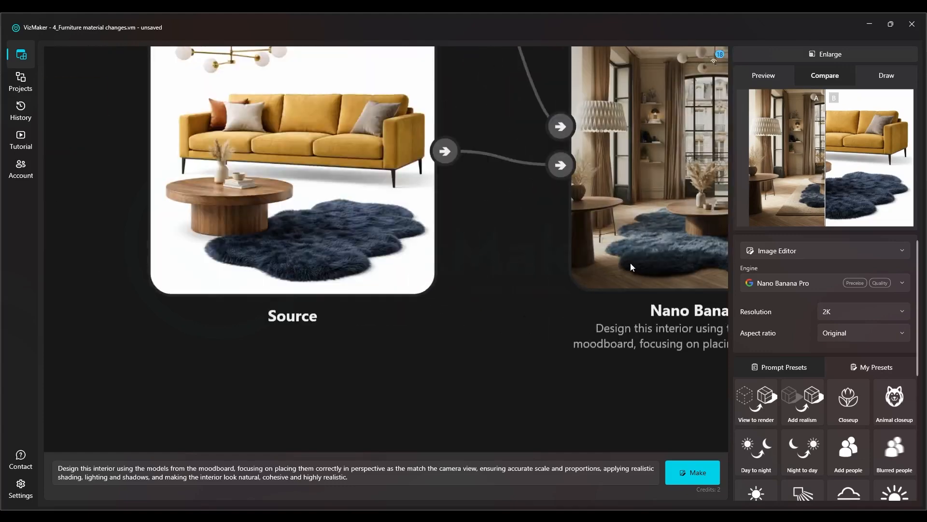
left_click(529, 248)
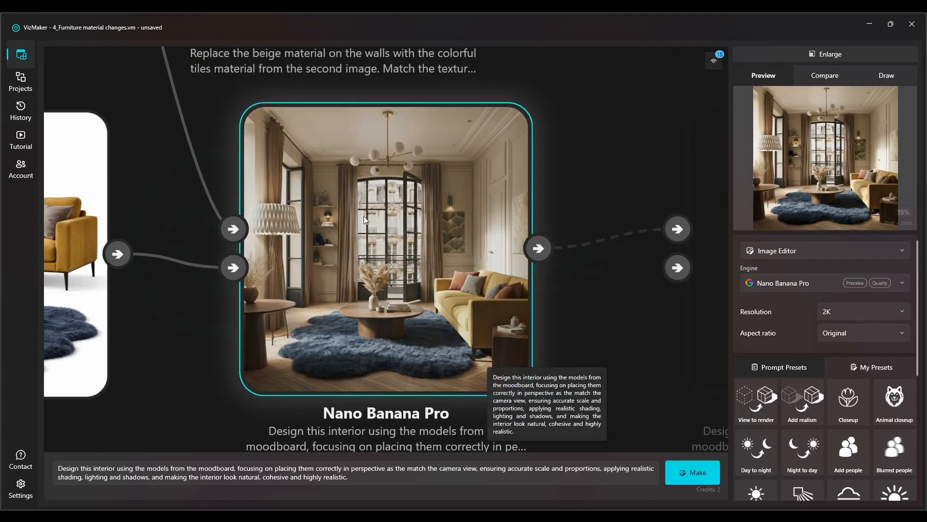
Review the whole node graph, from the moodboard furniture branch out to the tile, wall and other interior edits
scroll(389, 231, "down", 5)
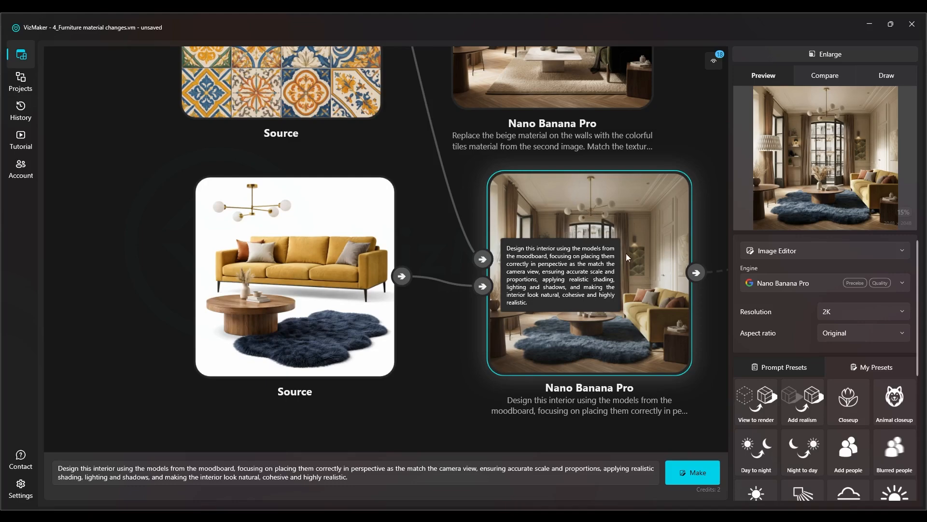
left_click_drag(314, 209, 301, 208)
scroll(541, 288, "down", 3)
scroll(381, 241, "down", 3)
left_click_drag(410, 250, 580, 309)
left_click_drag(236, 208, 446, 336)
scroll(398, 300, "down", 6)
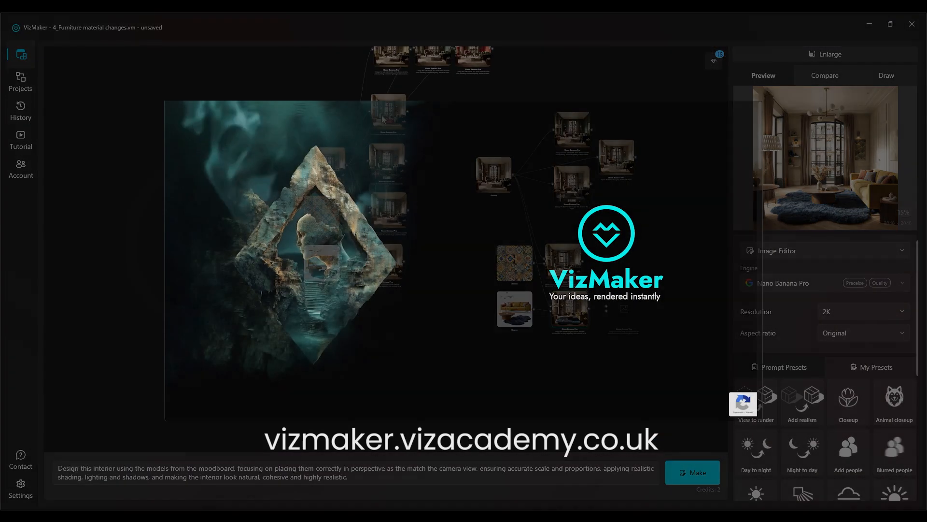